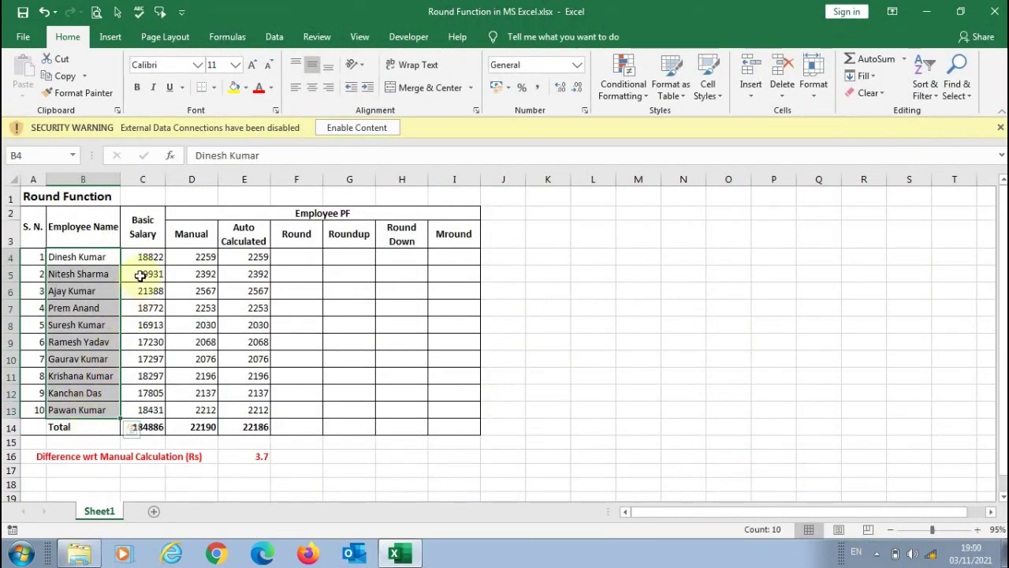
Review the Basic Salary values and the PF, total and difference formulas in columns C–E.
{"action": "left_click_drag", "start_coordinate": [140, 256], "coordinate": [136, 407]}
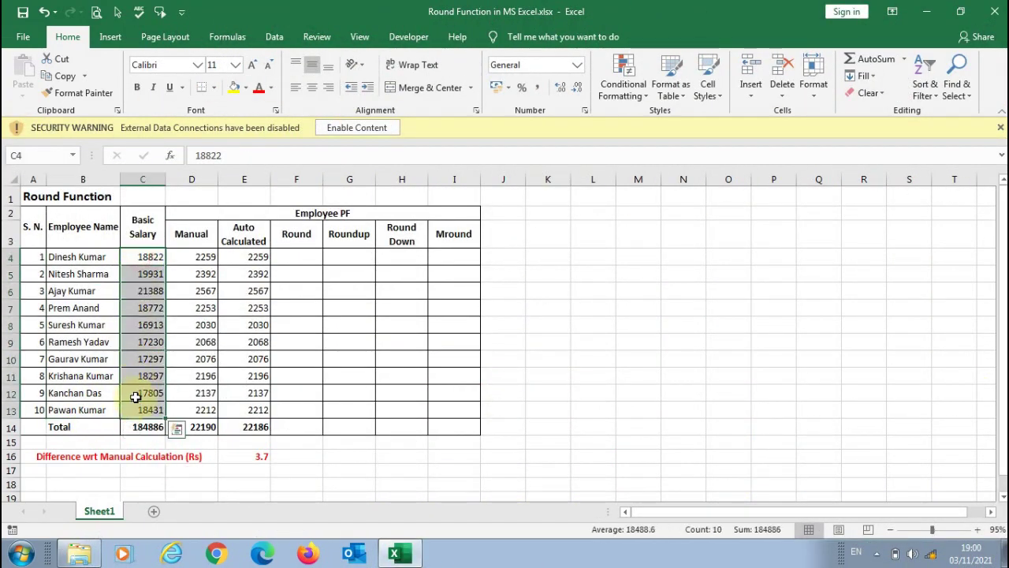
{"action": "left_click", "coordinate": [290, 215]}
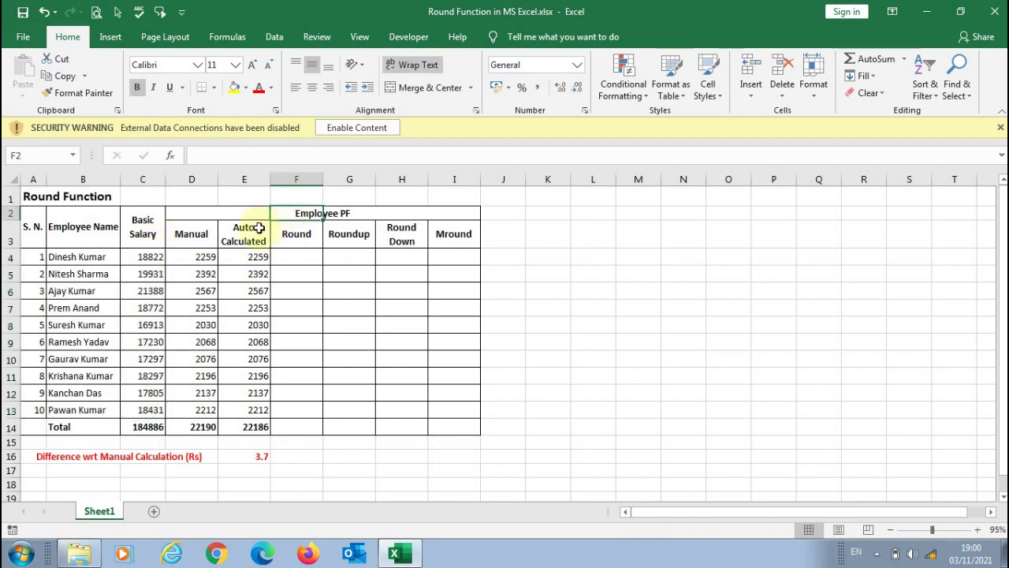
{"action": "left_click", "coordinate": [224, 261]}
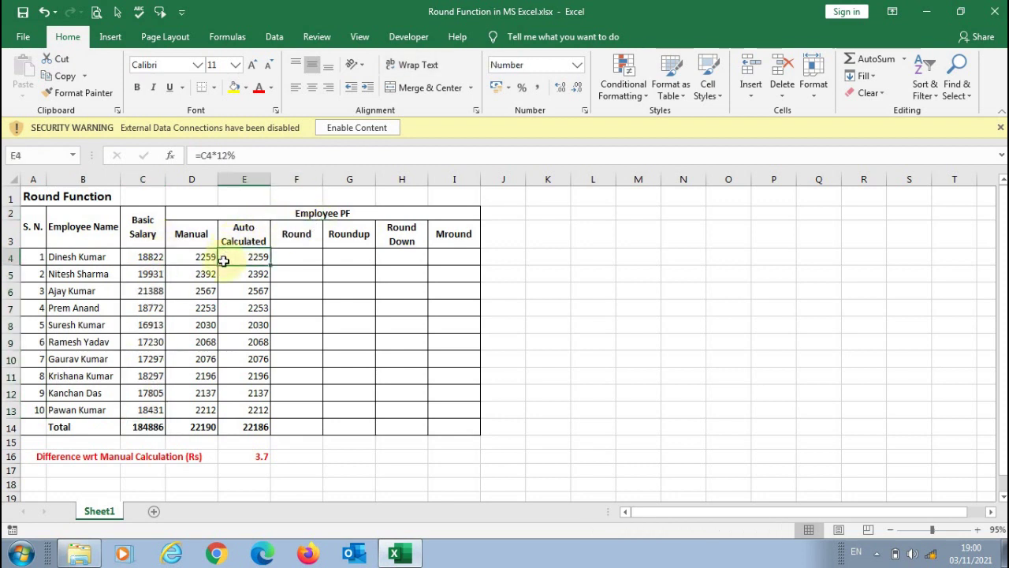
{"action": "left_click", "coordinate": [204, 427]}
{"action": "left_click", "coordinate": [244, 426]}
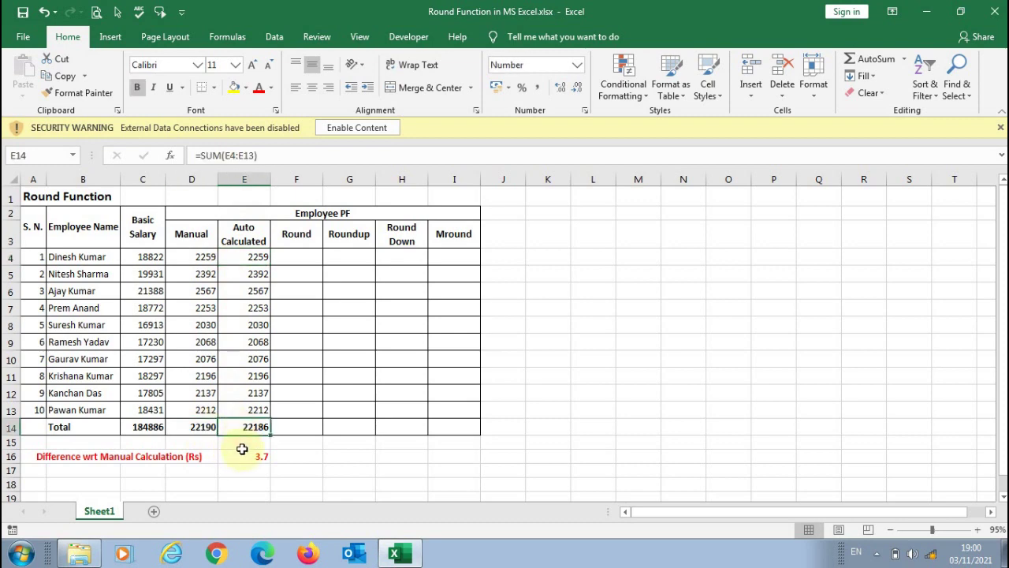
{"action": "left_click", "coordinate": [243, 460]}
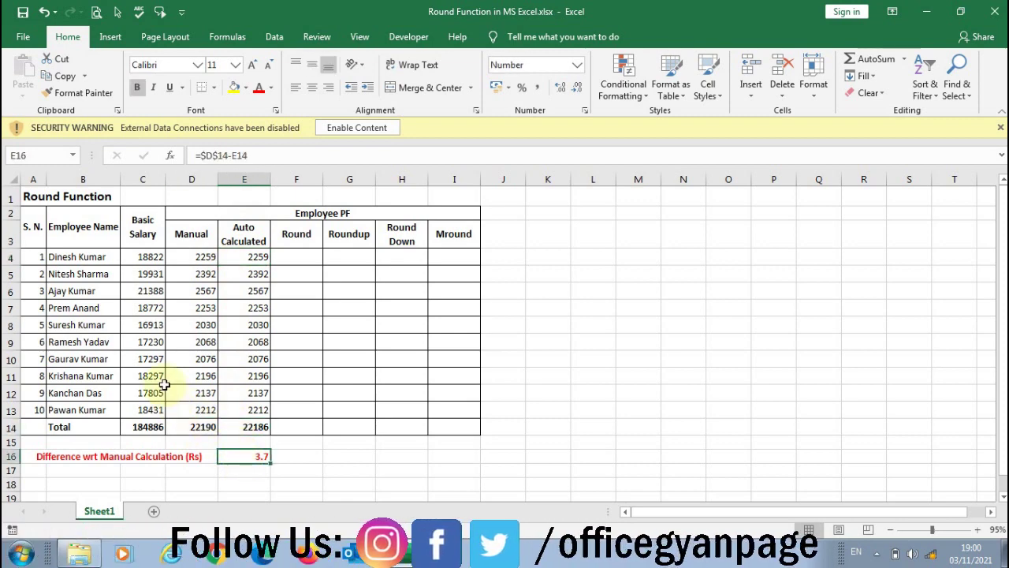
{"action": "left_click_drag", "start_coordinate": [257, 257], "coordinate": [257, 410]}
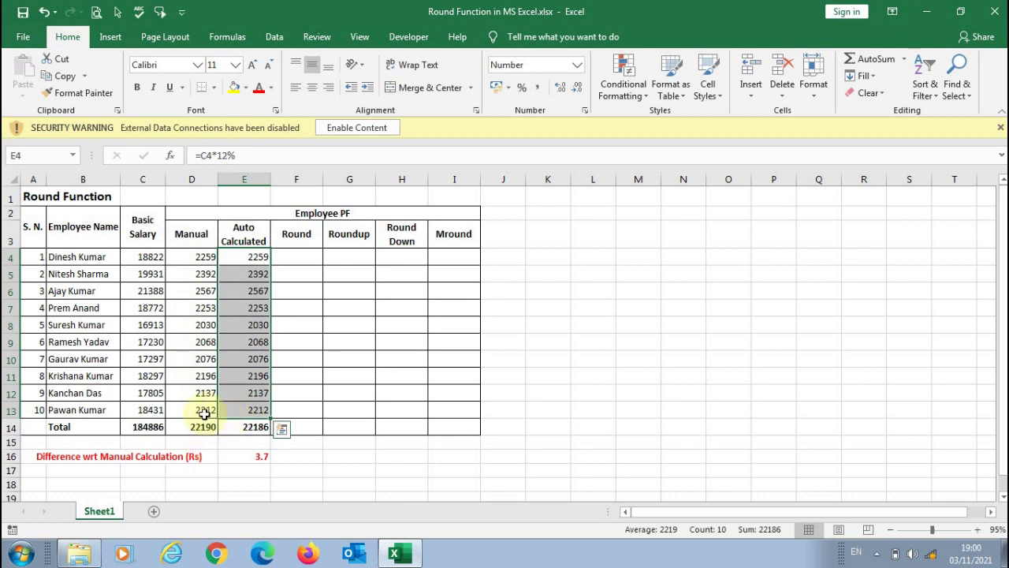
{"action": "left_click", "coordinate": [236, 455]}
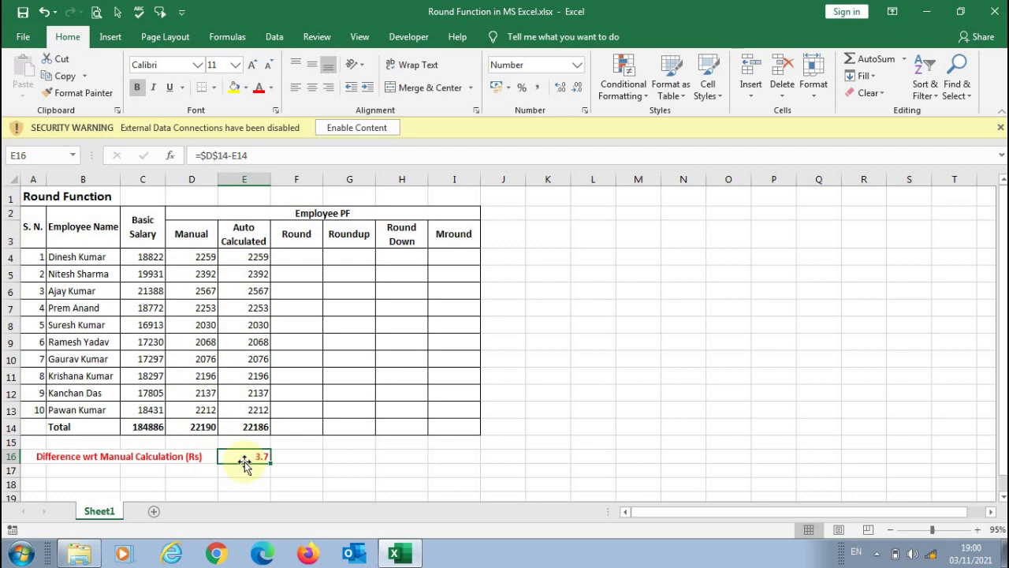
Add two decimal places to the Auto Calculated values E4:E13, then undo it.
{"action": "left_click_drag", "start_coordinate": [237, 256], "coordinate": [236, 412]}
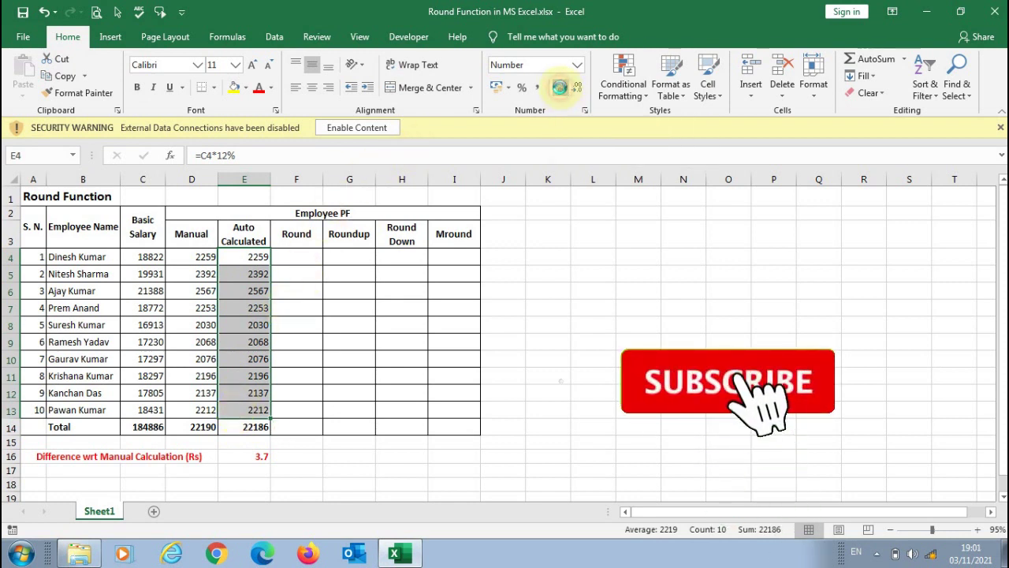
{"action": "left_click", "coordinate": [561, 88]}
{"action": "left_click", "coordinate": [561, 88]}
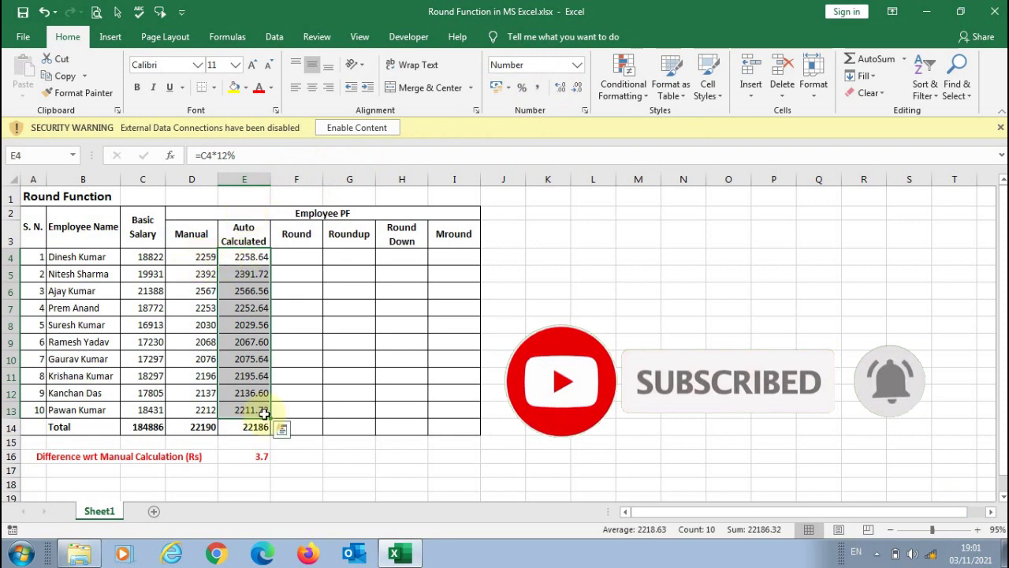
{"action": "key", "text": "ctrl+z"}
{"action": "key", "text": "ctrl+z"}
{"action": "left_click", "coordinate": [299, 326]}
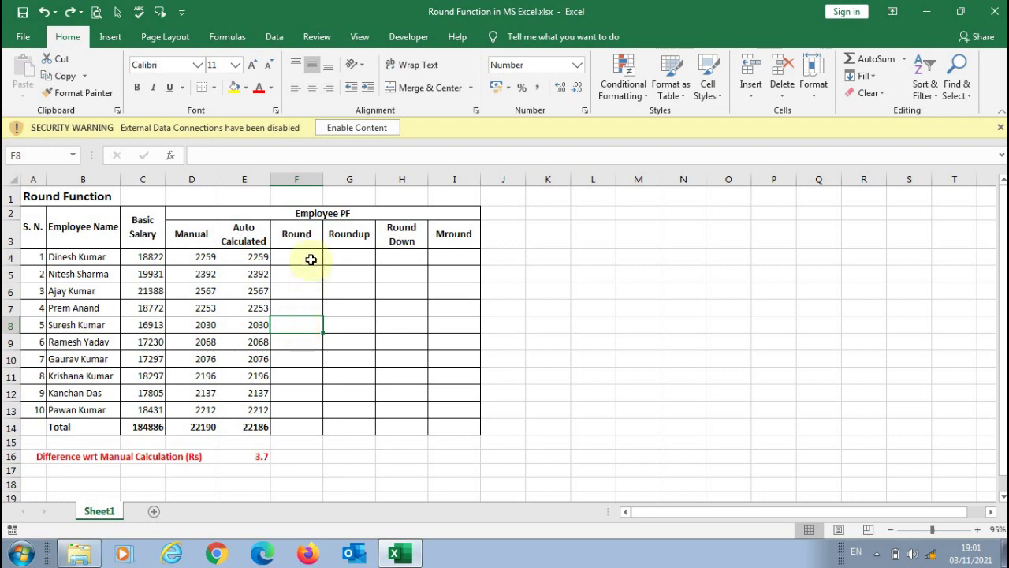
Select the four rounding headers, then hide columns G–I (Roundup, Round Down, Mround).
{"action": "left_click", "coordinate": [297, 237]}
{"action": "left_click", "coordinate": [349, 240]}
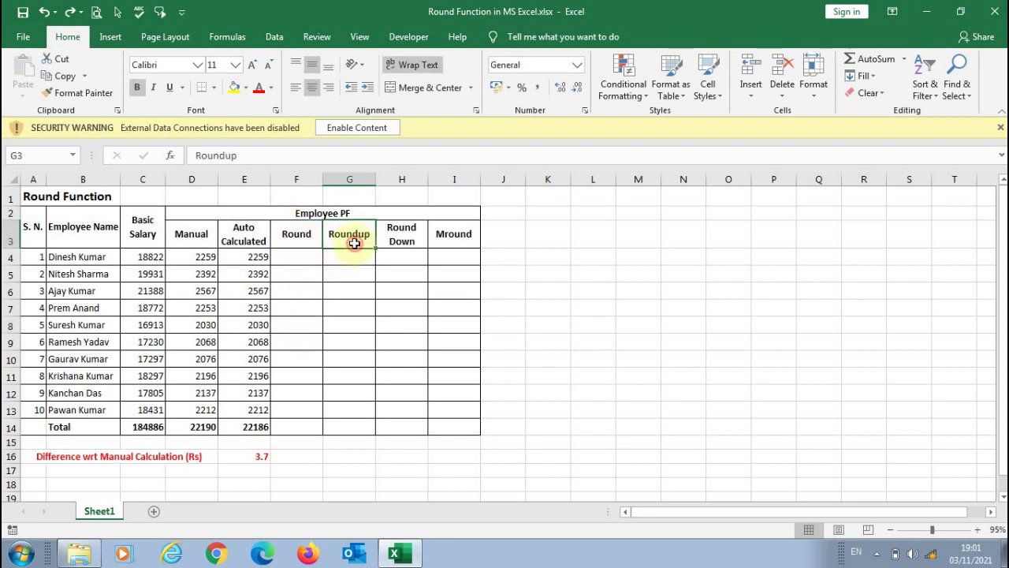
{"action": "left_click", "coordinate": [399, 243]}
{"action": "left_click", "coordinate": [459, 237]}
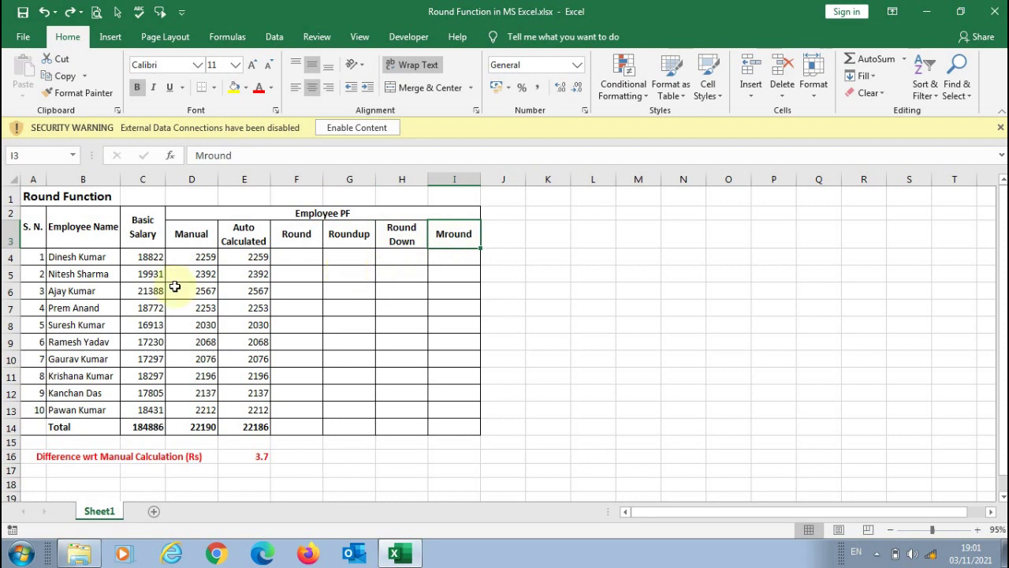
{"action": "left_click_drag", "start_coordinate": [349, 179], "coordinate": [454, 179]}
{"action": "key", "text": "ctrl+0"}
{"action": "left_click", "coordinate": [142, 279]}
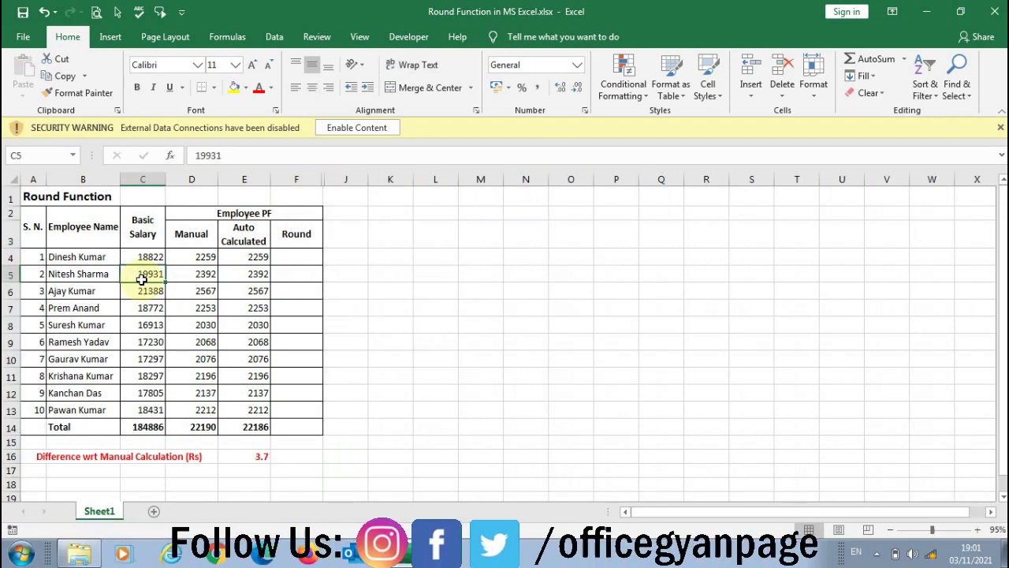
{"action": "left_click", "coordinate": [299, 261]}
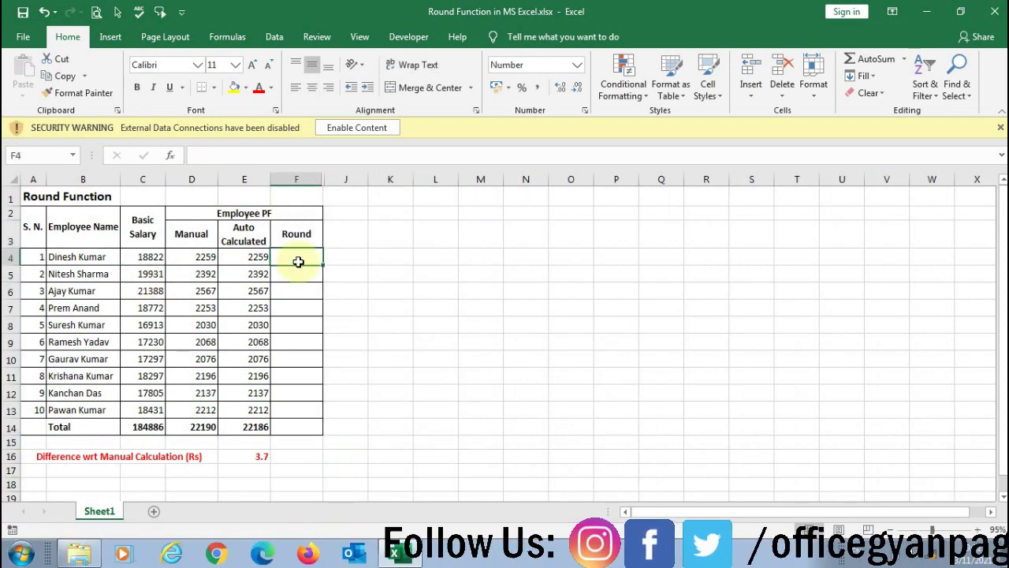
Type =ROUND(E4,0 into F4, with E4 as the number and 0 digits.
{"action": "type", "text": "=r"}
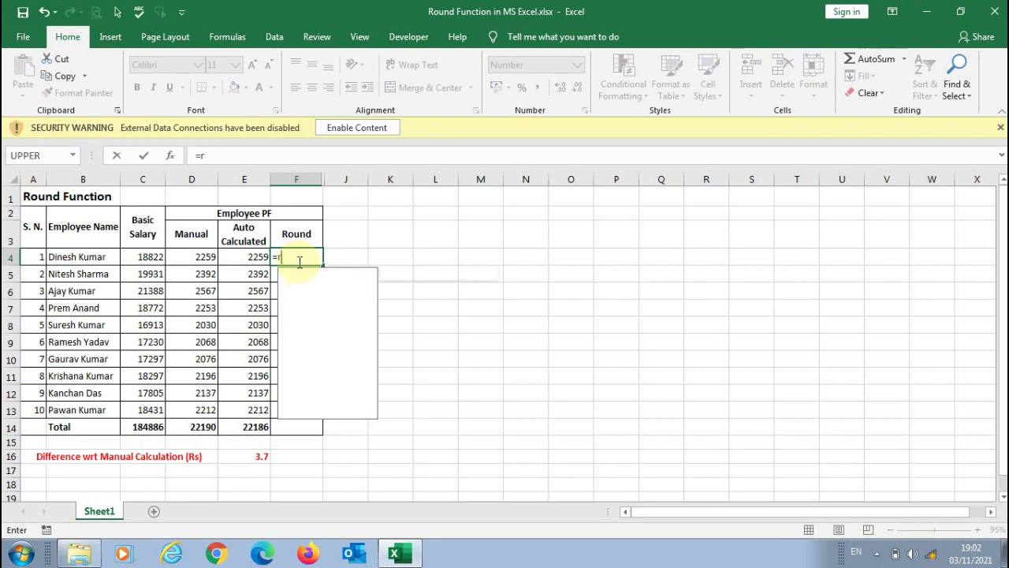
{"action": "type", "text": "ou"}
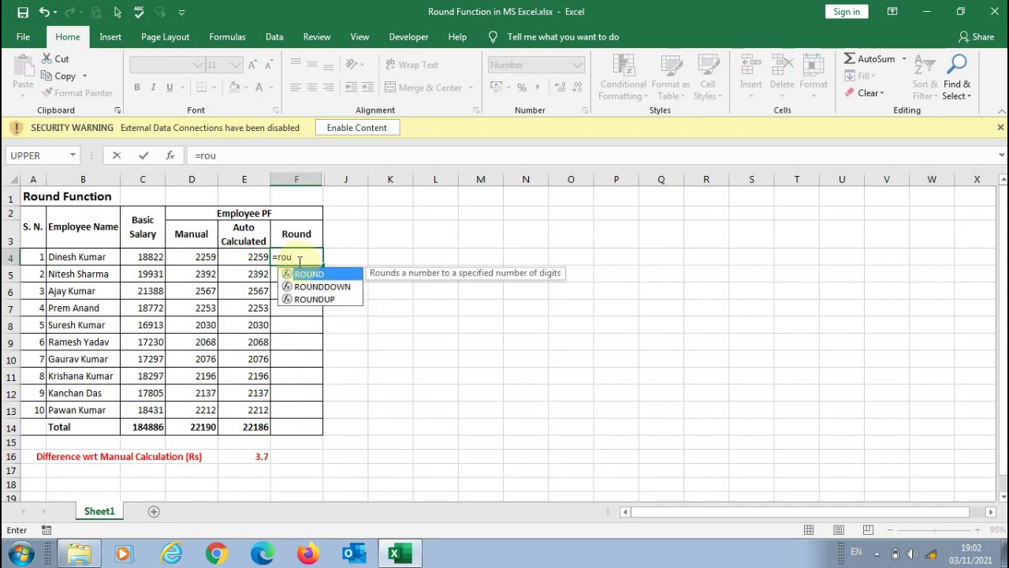
{"action": "key", "text": "Tab"}
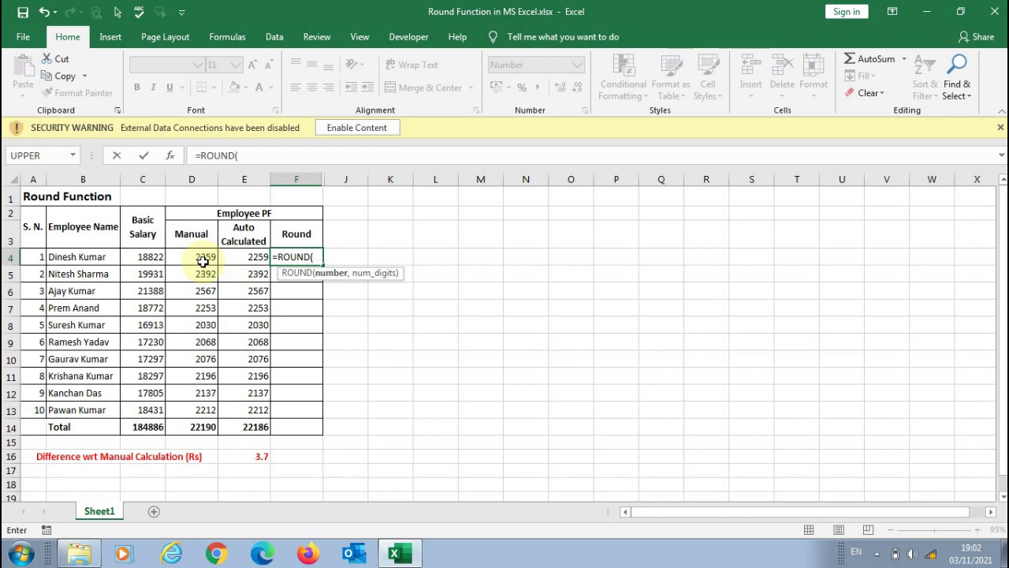
{"action": "left_click", "coordinate": [237, 259]}
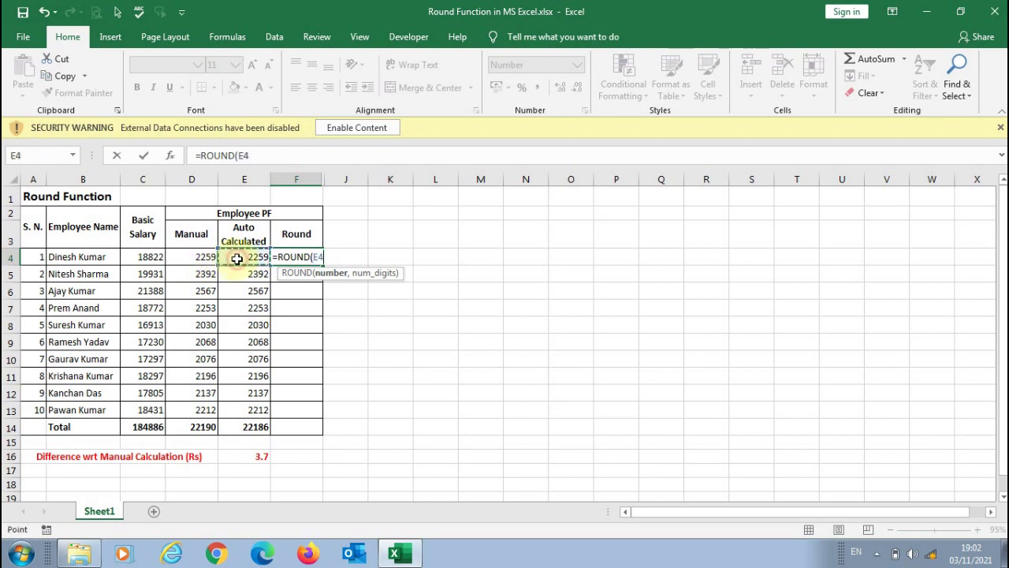
{"action": "type", "text": ","}
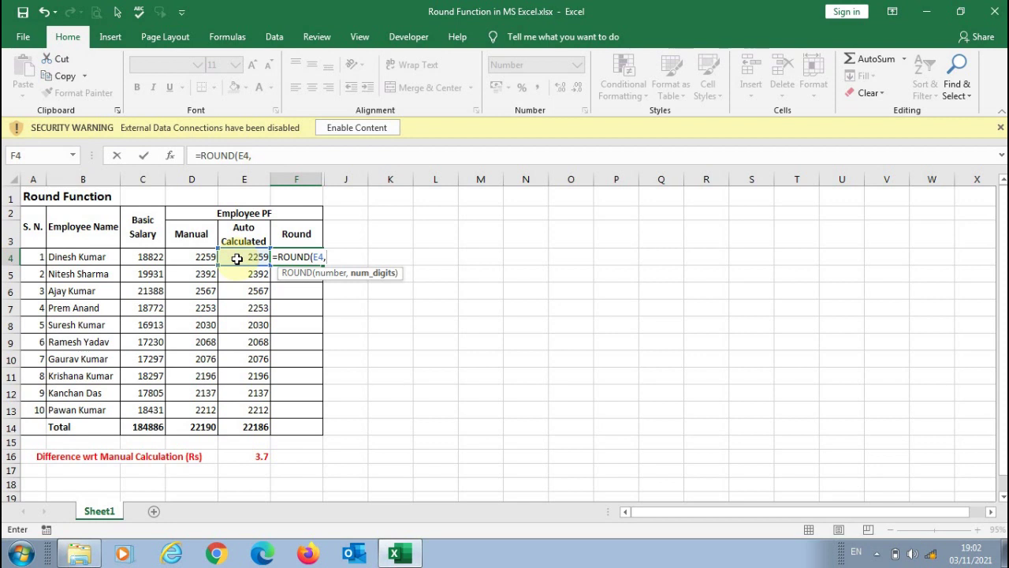
{"action": "type", "text": "0"}
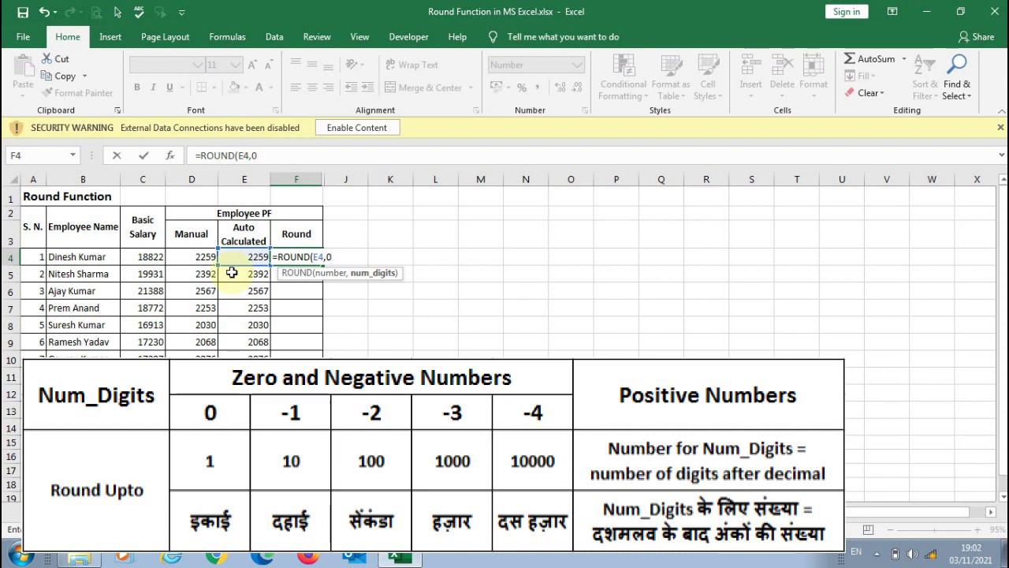
Add the closing parenthesis so F4 reads =ROUND(E4,0).
{"action": "type", "text": ")"}
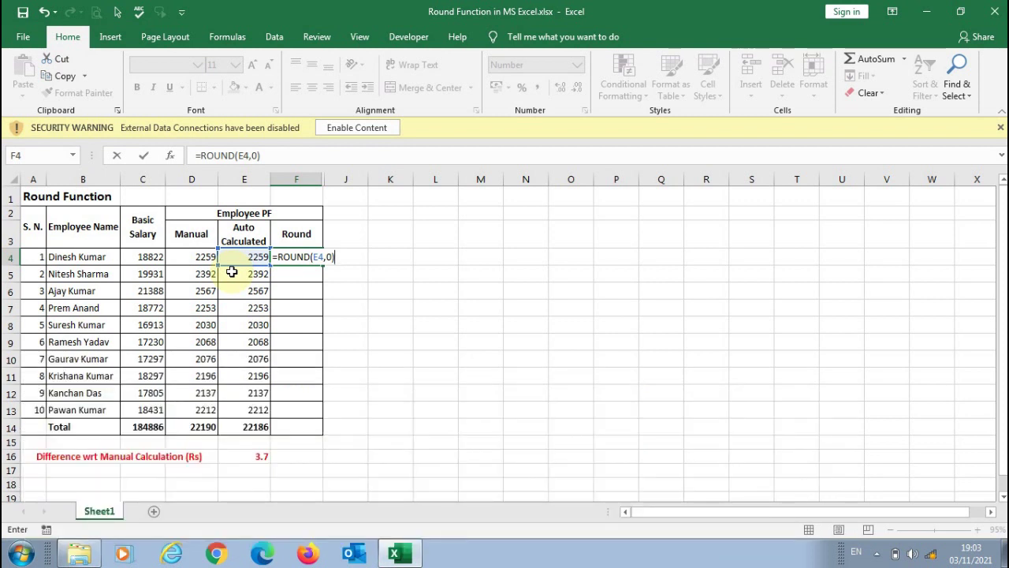
Commit F4's ROUND formula and show its result as 2259.00.
{"action": "key", "text": "Return"}
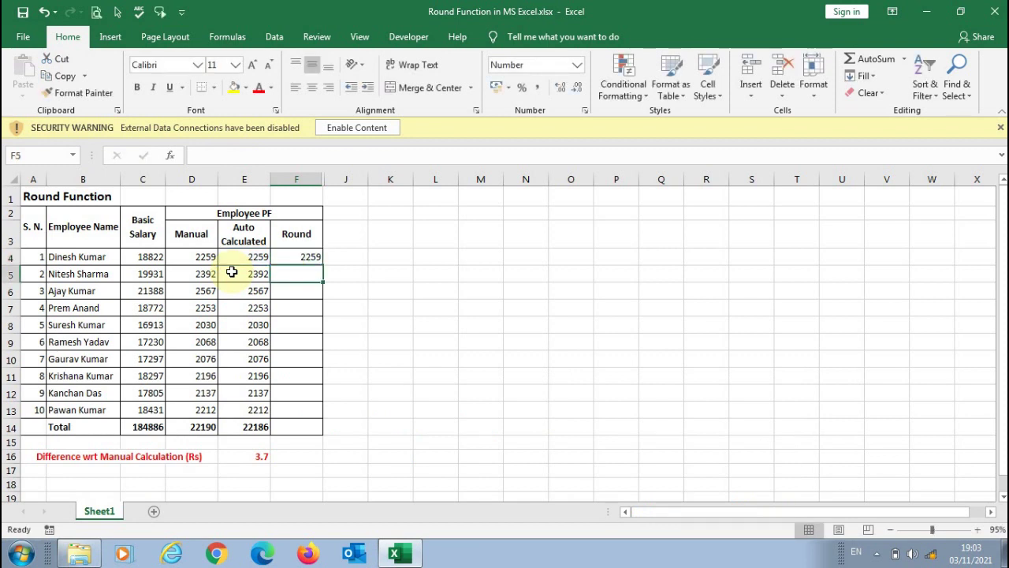
{"action": "left_click", "coordinate": [284, 256]}
{"action": "left_click", "coordinate": [561, 89]}
{"action": "left_click", "coordinate": [560, 89]}
Show the Auto Calculated values E4:E13 with two decimal places, e.g. 2258.64.
{"action": "left_click", "coordinate": [257, 261]}
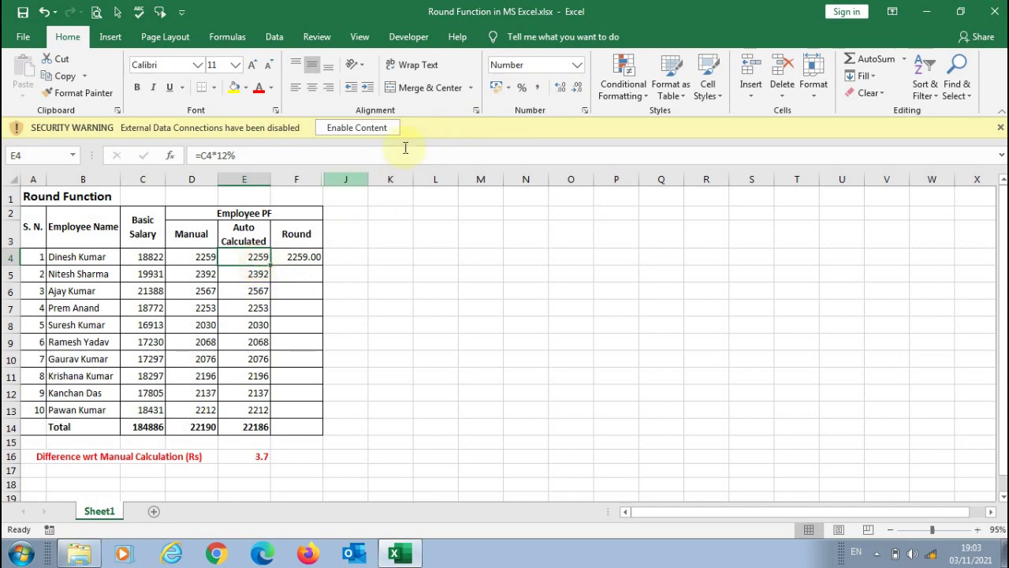
{"action": "double_click", "coordinate": [561, 89]}
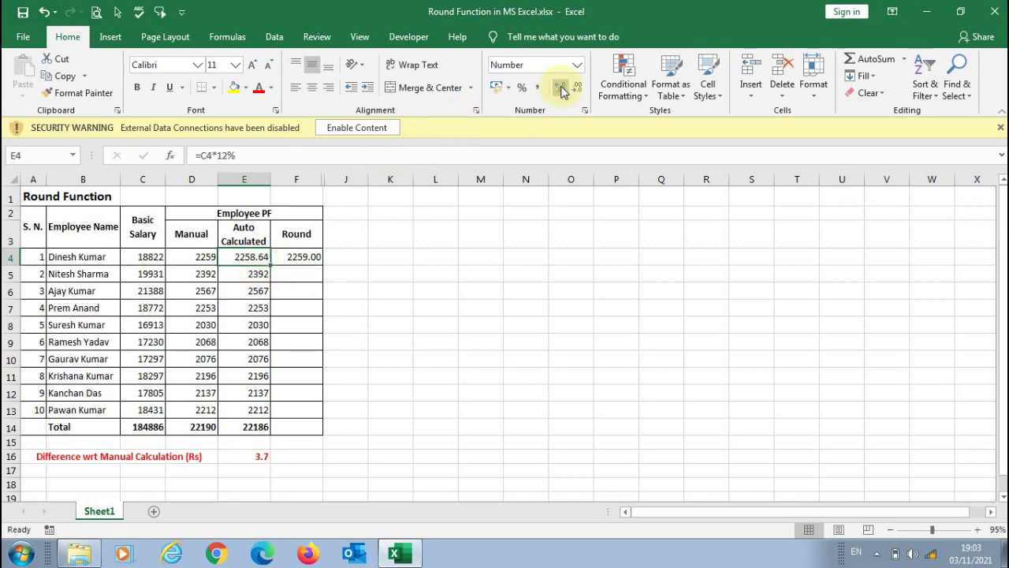
{"action": "left_click_drag", "start_coordinate": [253, 273], "coordinate": [255, 410]}
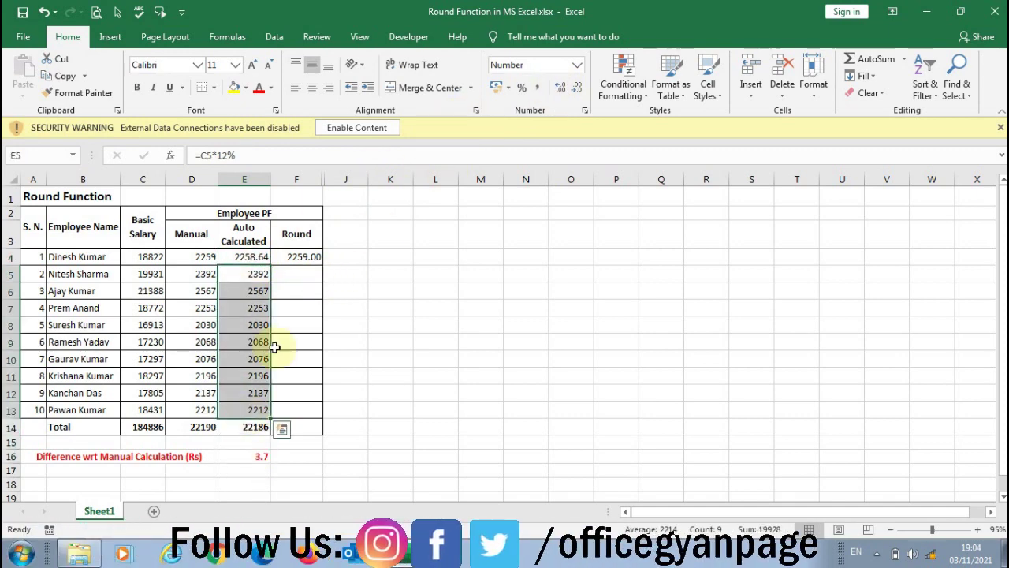
{"action": "left_click", "coordinate": [558, 90]}
{"action": "left_click", "coordinate": [558, 89]}
{"action": "left_click", "coordinate": [298, 276]}
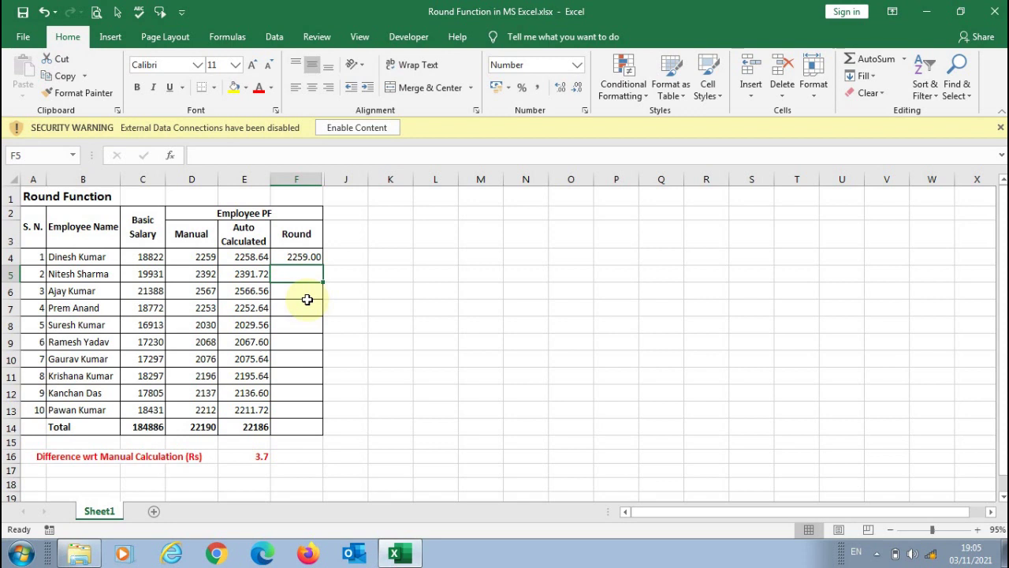
Enter =ROUND(E5,-1) in F5 to round the PF to the nearest ten.
{"action": "type", "text": "="}
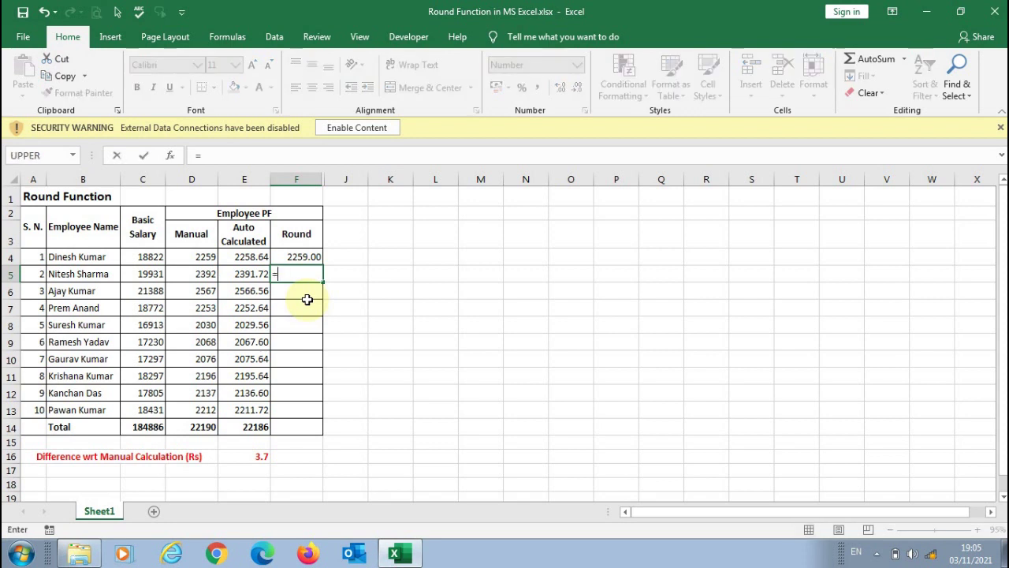
{"action": "type", "text": "ro"}
{"action": "double_click", "coordinate": [306, 303]}
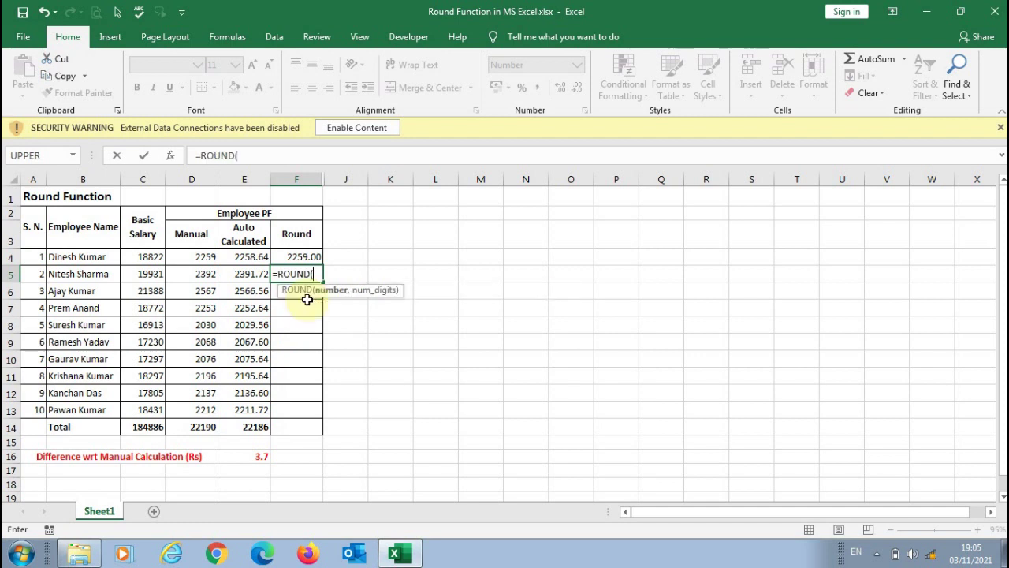
{"action": "left_click", "coordinate": [253, 275]}
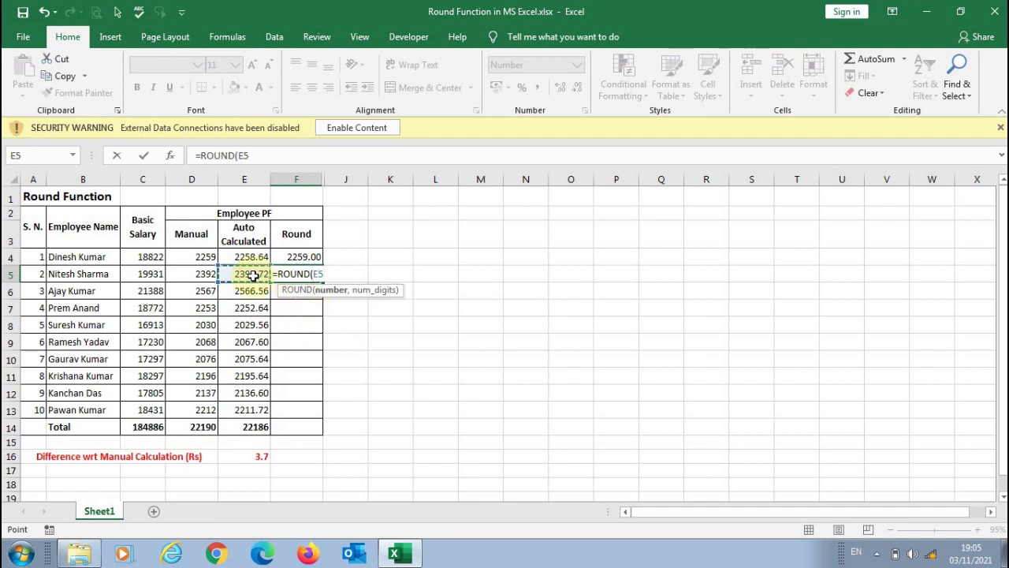
{"action": "type", "text": ",-1"}
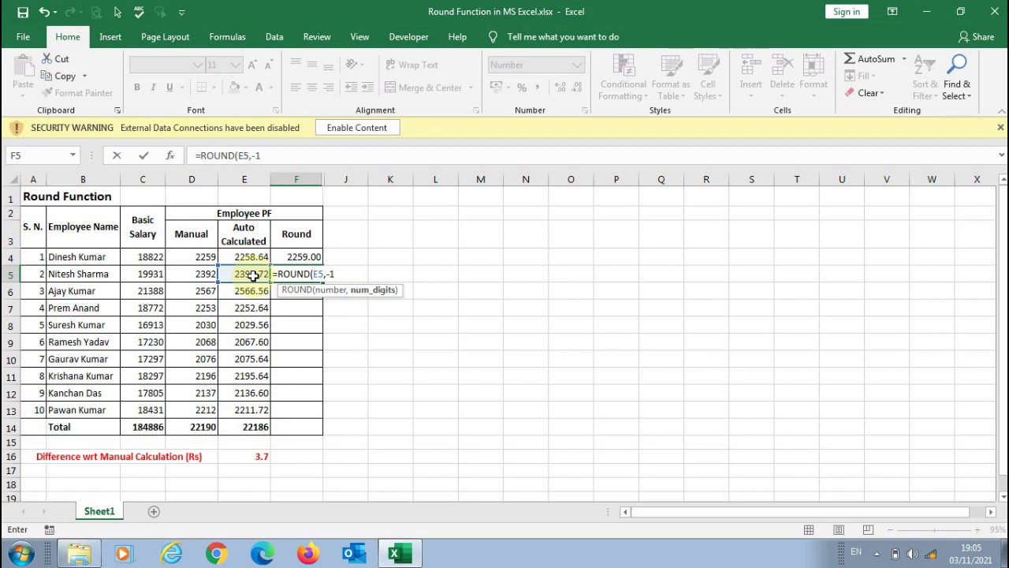
{"action": "type", "text": ")"}
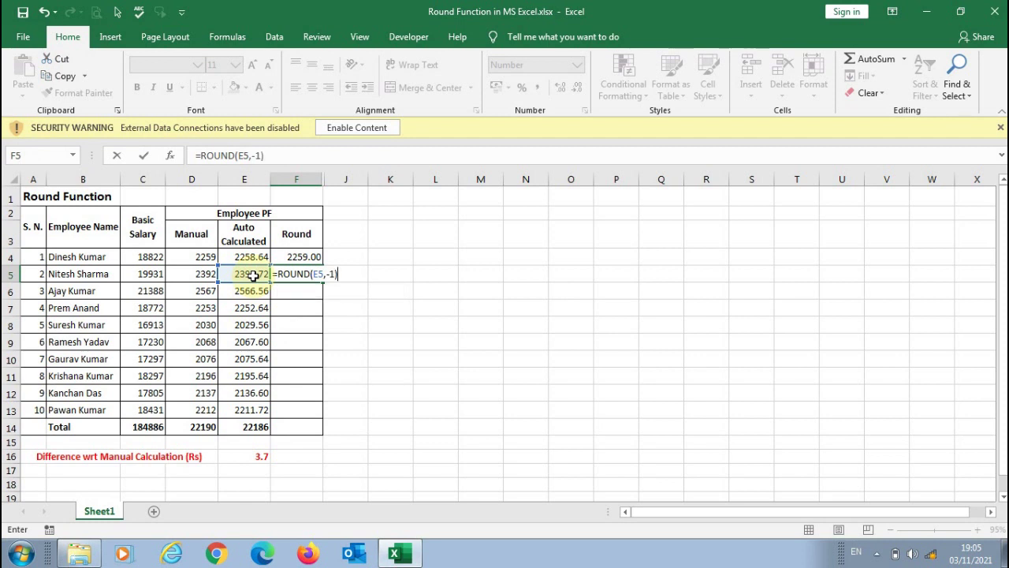
{"action": "key", "text": "Return"}
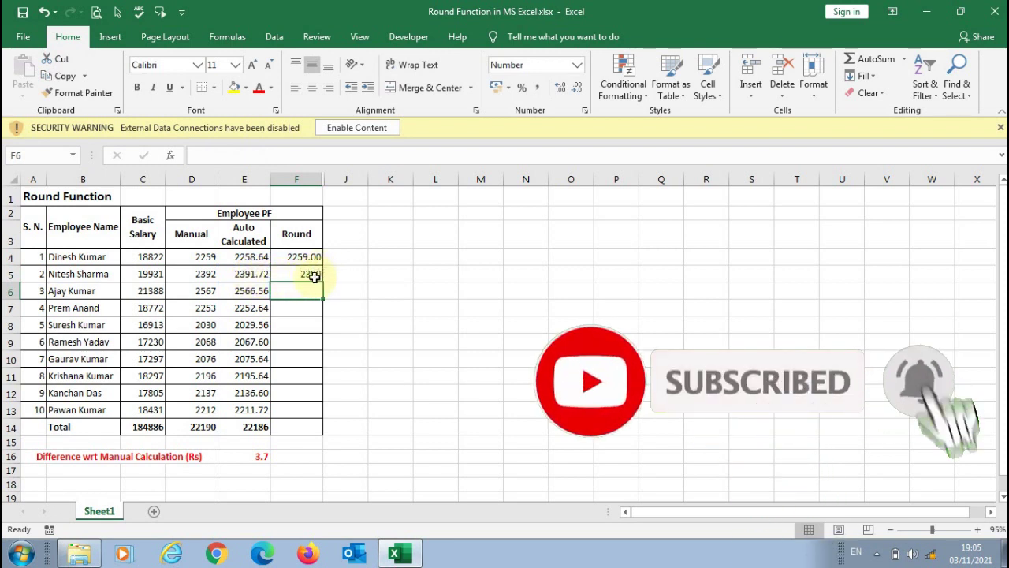
{"action": "left_click", "coordinate": [253, 278]}
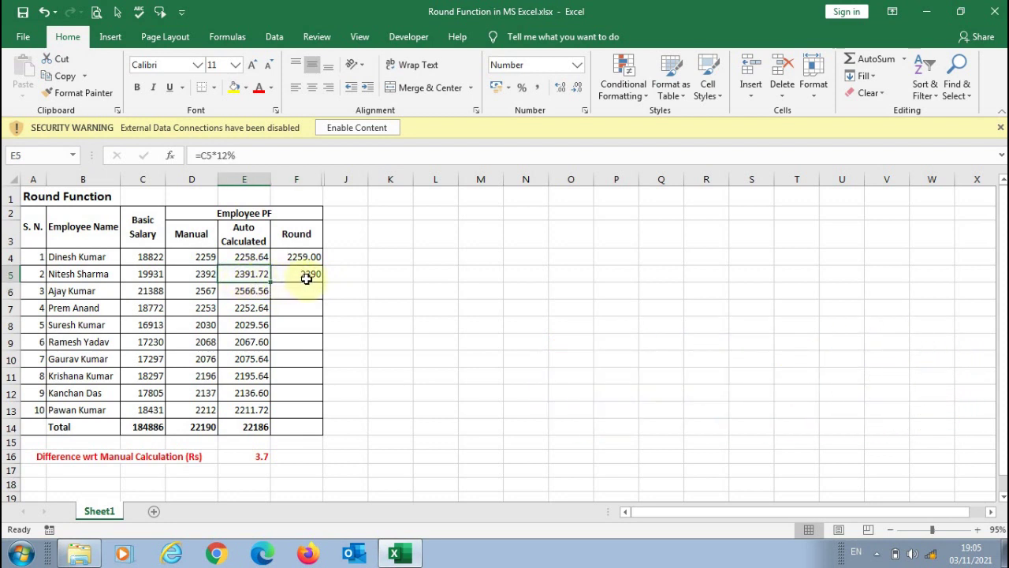
{"action": "left_click", "coordinate": [305, 279]}
Try 0 digits in F5's ROUND formula, then undo back to -1.
{"action": "double_click", "coordinate": [255, 156]}
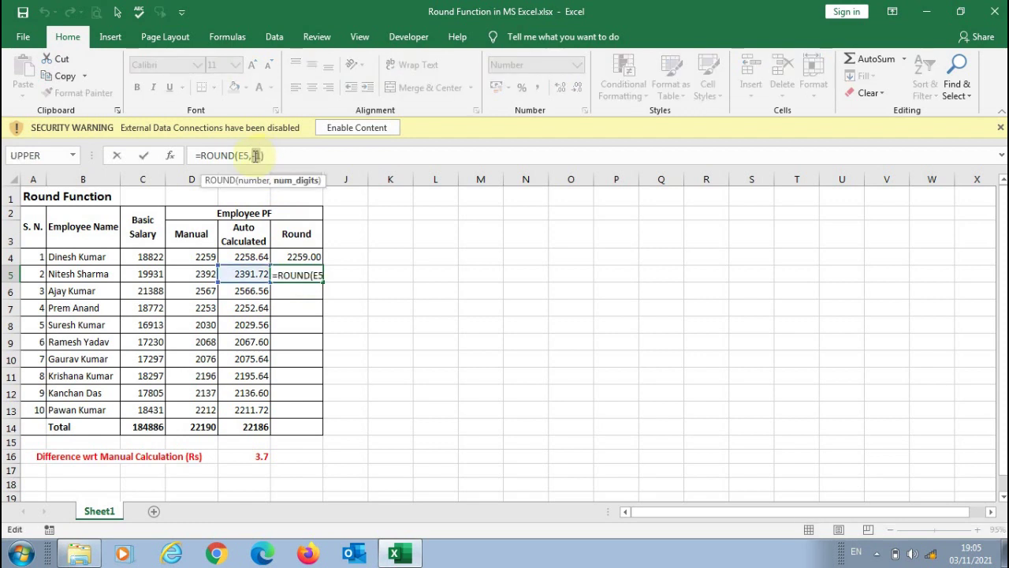
{"action": "type", "text": "0"}
{"action": "key", "text": "Return"}
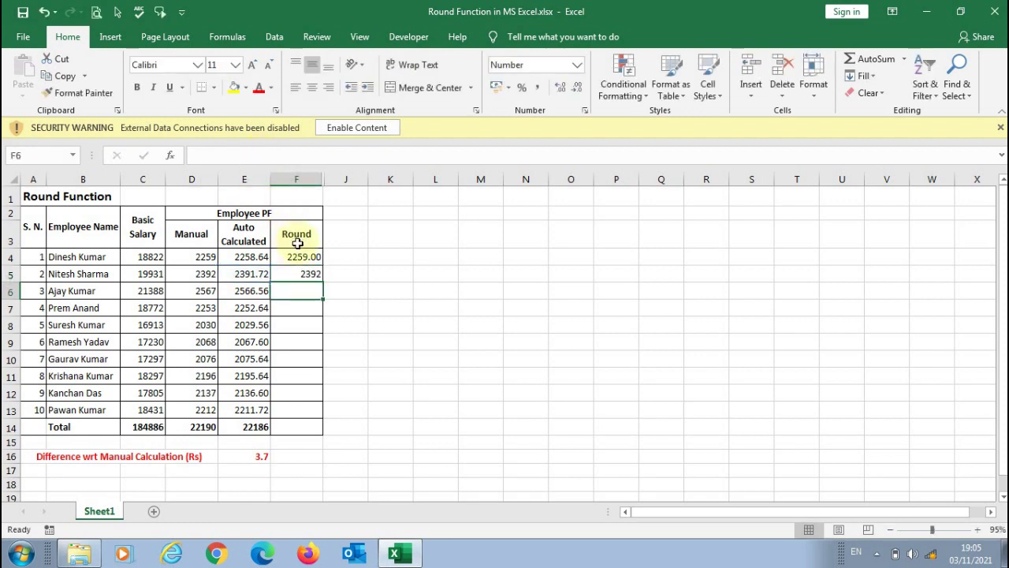
{"action": "left_click", "coordinate": [298, 268]}
{"action": "key", "text": "ctrl+z"}
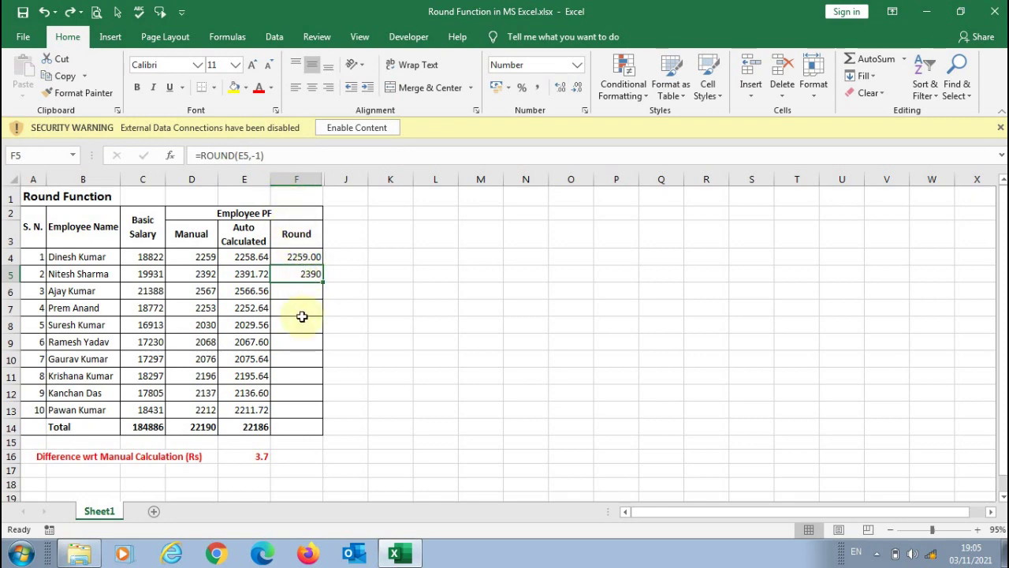
Change F5's digits to -2, then -3, rounding to the nearest hundred and thousand.
{"action": "left_click", "coordinate": [258, 155]}
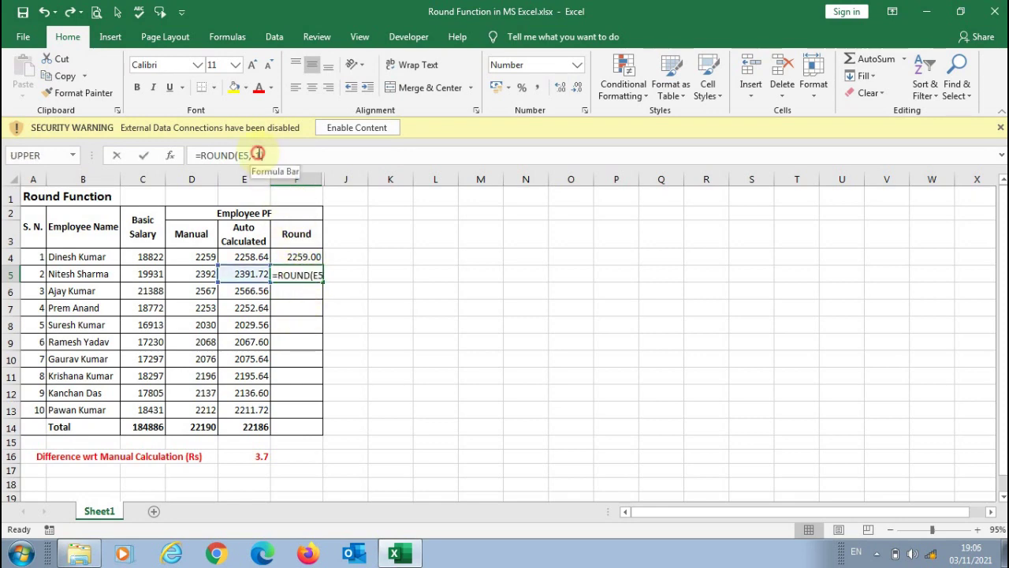
{"action": "key", "text": "BackSpace"}
{"action": "type", "text": "2"}
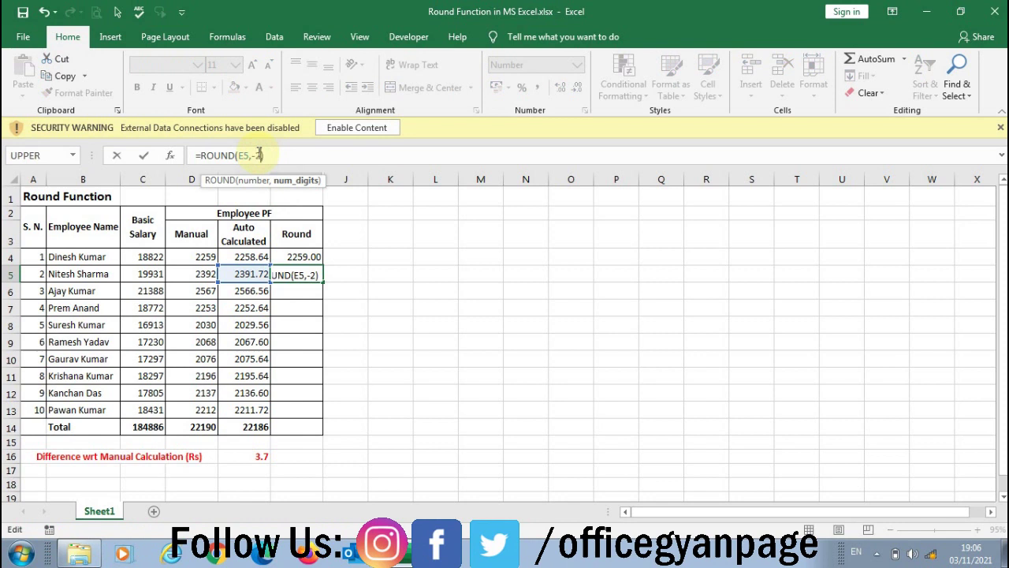
{"action": "key", "text": "Return"}
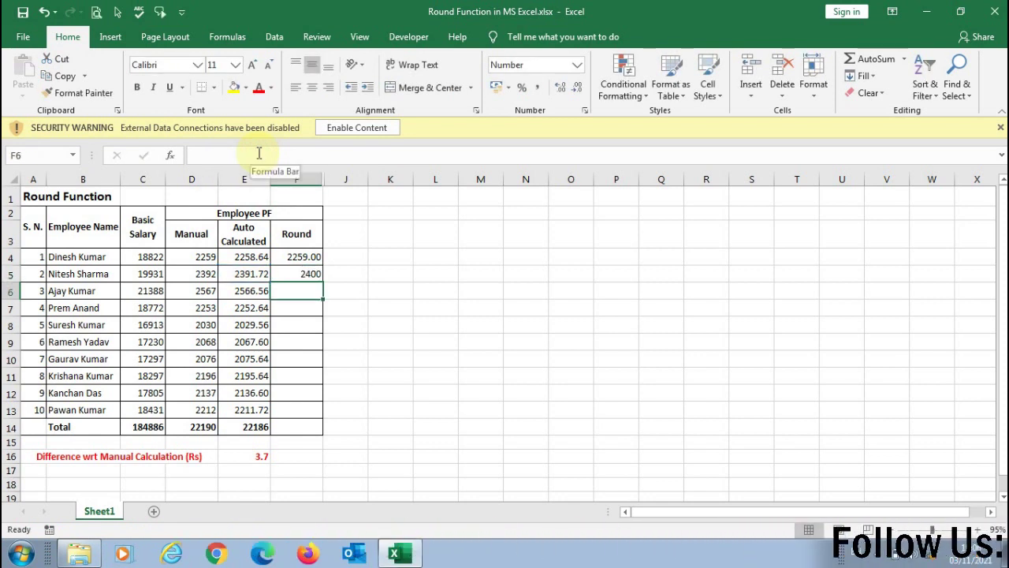
{"action": "left_click", "coordinate": [288, 272]}
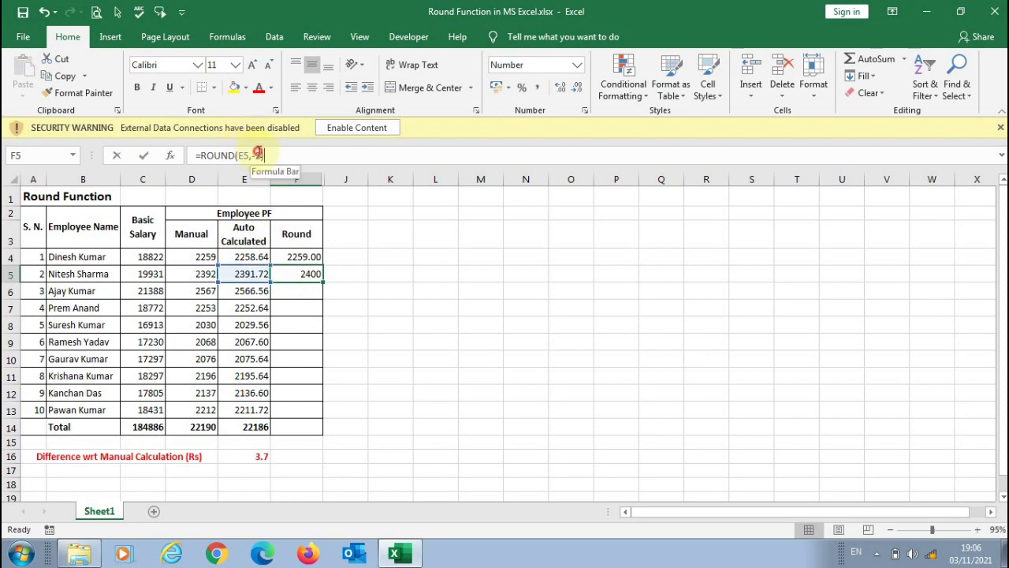
{"action": "left_click", "coordinate": [258, 154]}
{"action": "key", "text": "BackSpace"}
{"action": "type", "text": "3"}
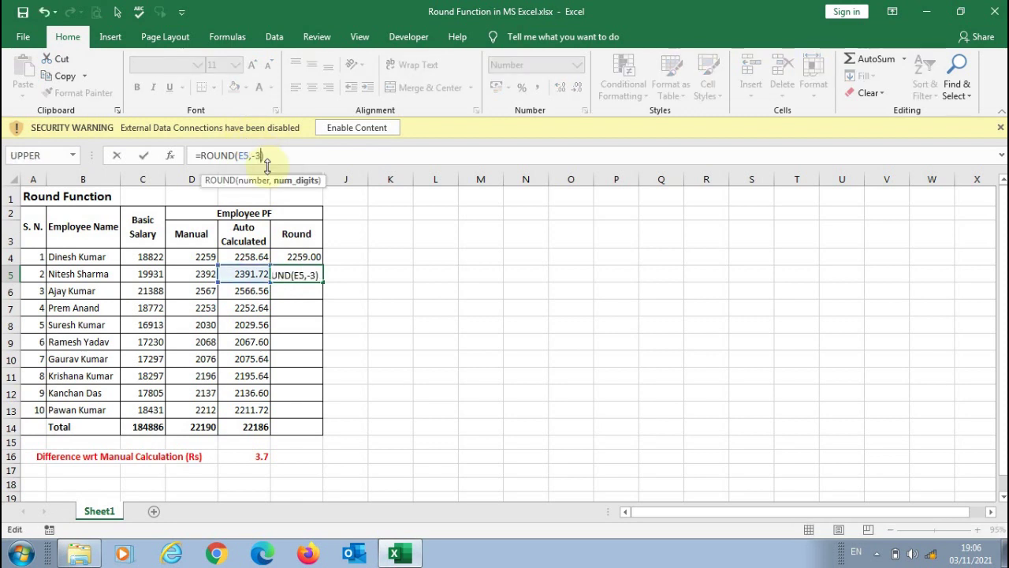
{"action": "key", "text": "Return"}
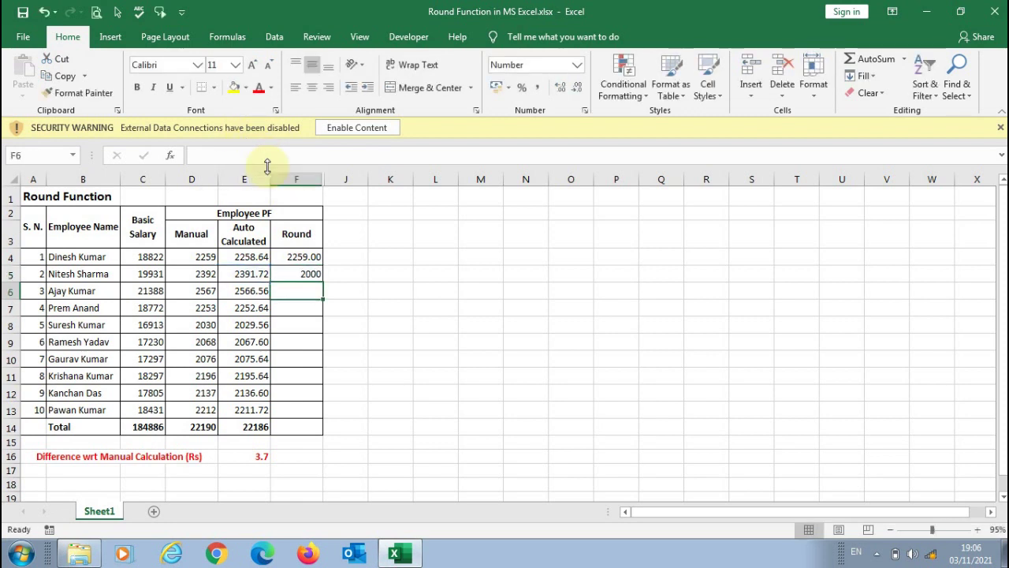
{"action": "left_click", "coordinate": [285, 274]}
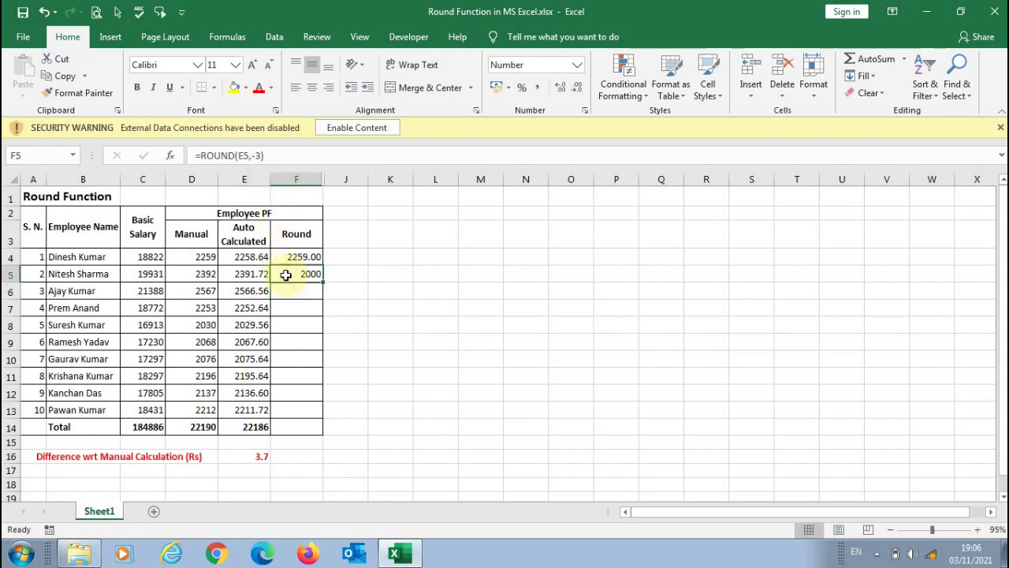
Change F5's digits to -4, which rounds the PF to 0.
{"action": "left_click", "coordinate": [260, 156]}
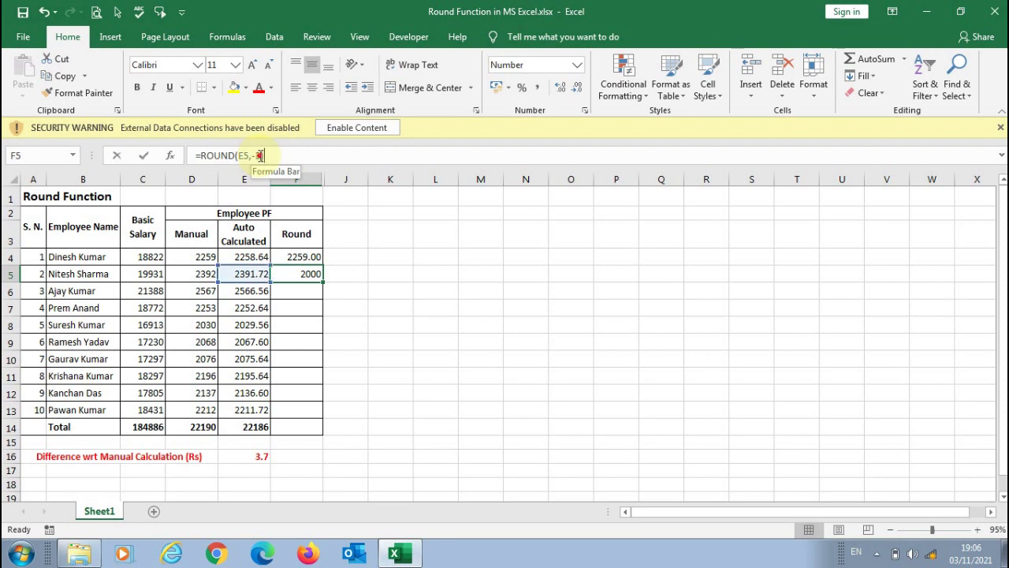
{"action": "key", "text": "BackSpace"}
{"action": "type", "text": "4"}
{"action": "key", "text": "Return"}
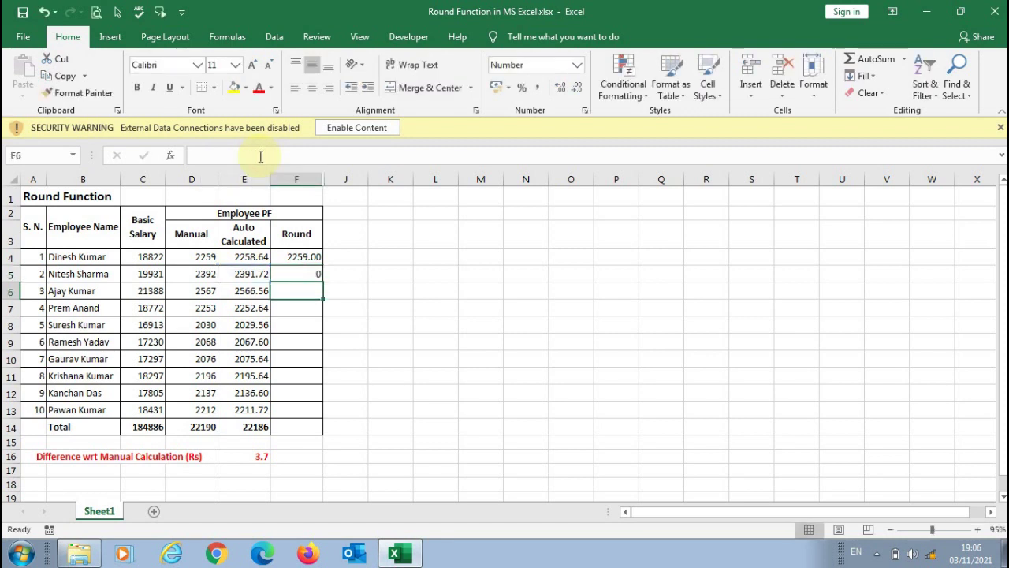
{"action": "left_click", "coordinate": [290, 275]}
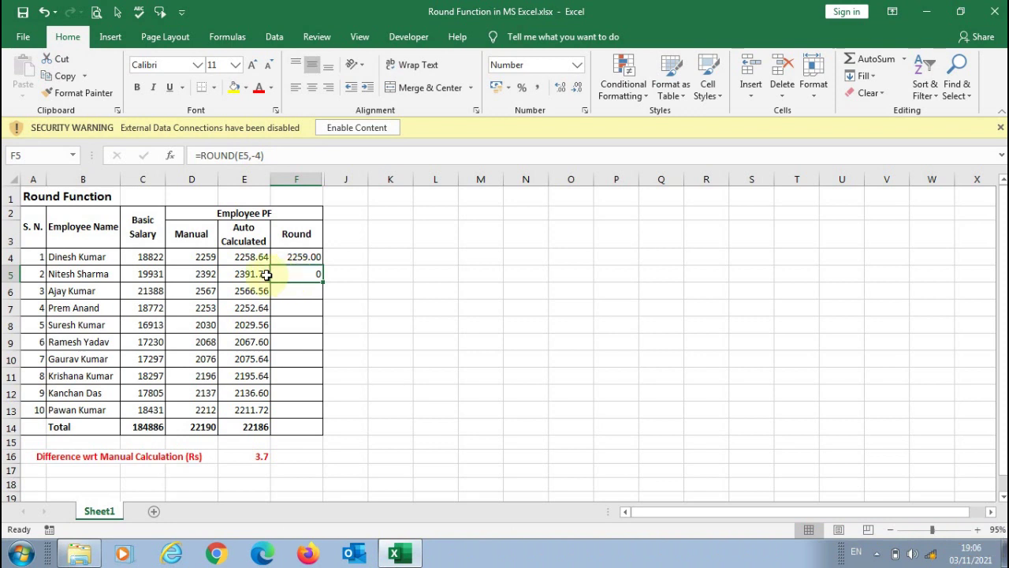
Test 500 in E5 and undo it, then fill F4's =ROUND formula down to F13.
{"action": "left_click", "coordinate": [254, 273]}
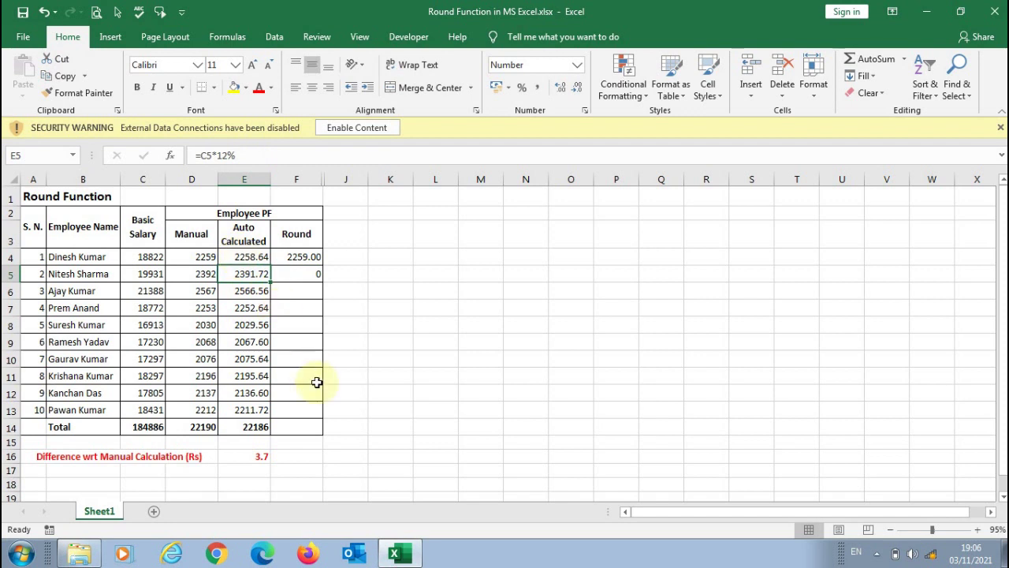
{"action": "type", "text": "5001"}
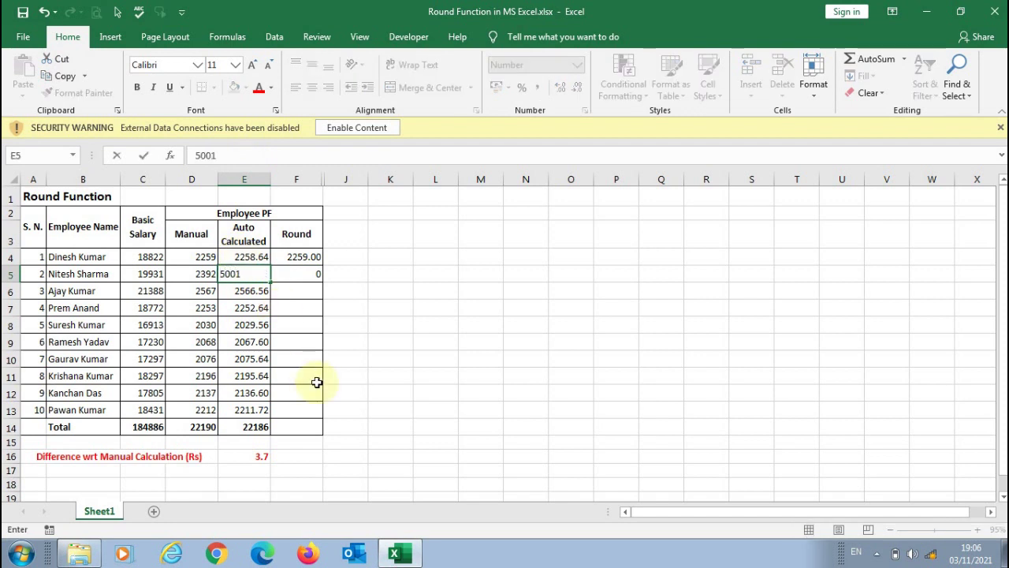
{"action": "key", "text": "Return"}
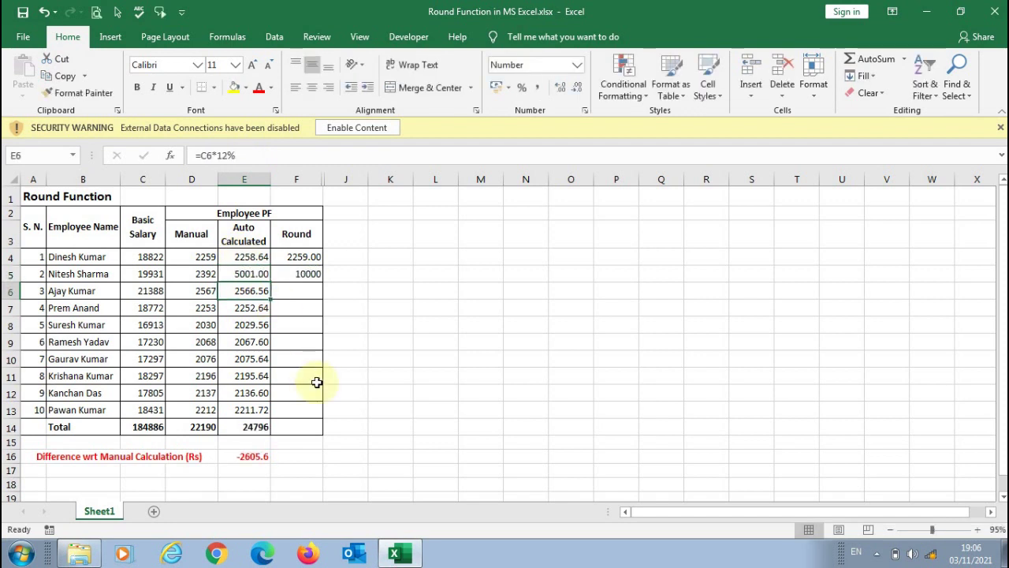
{"action": "left_click", "coordinate": [303, 276]}
{"action": "key", "text": "ctrl+z"}
{"action": "left_click", "coordinate": [314, 259]}
{"action": "left_click_drag", "start_coordinate": [322, 268], "coordinate": [312, 416]}
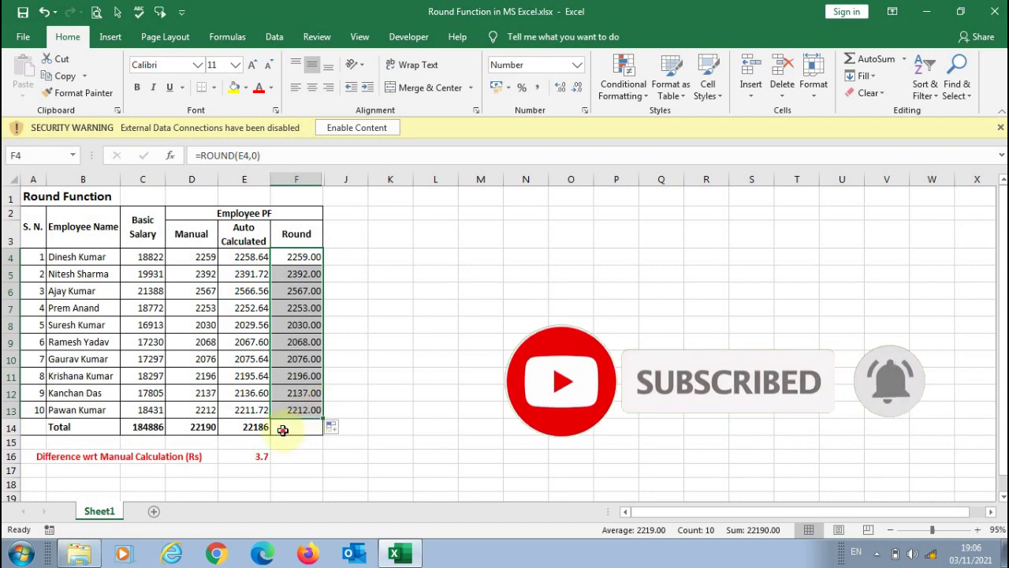
Copy the total and difference formulas from E14 and E16 into F14 and F16.
{"action": "left_click", "coordinate": [290, 429]}
{"action": "left_click", "coordinate": [264, 429]}
{"action": "left_click_drag", "start_coordinate": [271, 433], "coordinate": [297, 432]}
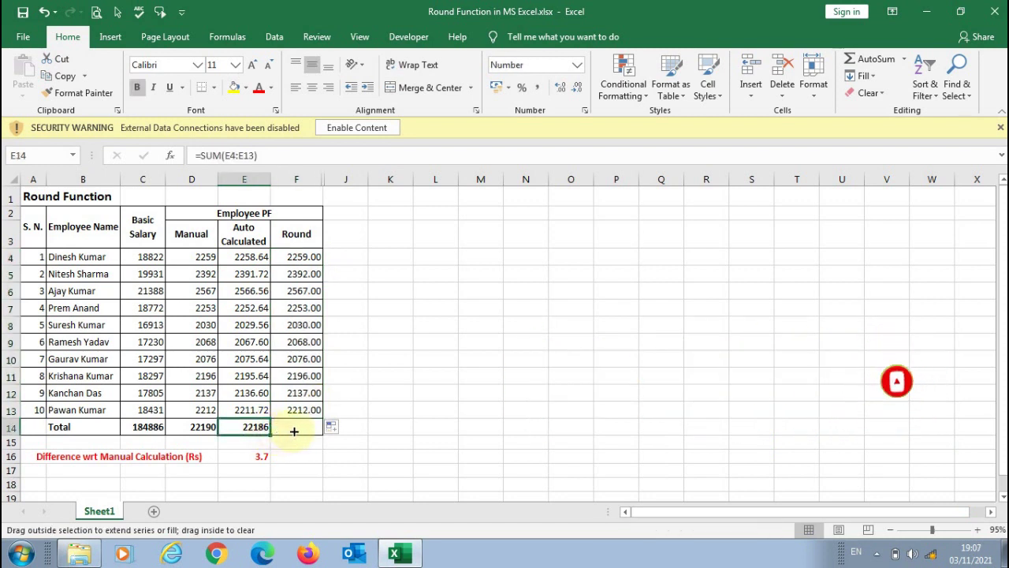
{"action": "left_click", "coordinate": [260, 457]}
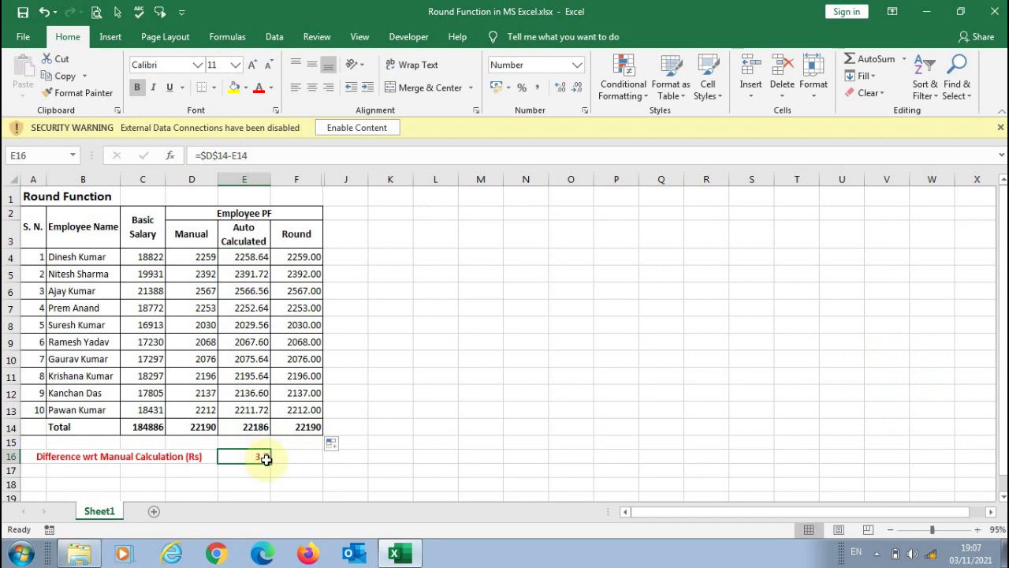
{"action": "left_click_drag", "start_coordinate": [269, 463], "coordinate": [299, 457]}
{"action": "left_click", "coordinate": [297, 458]}
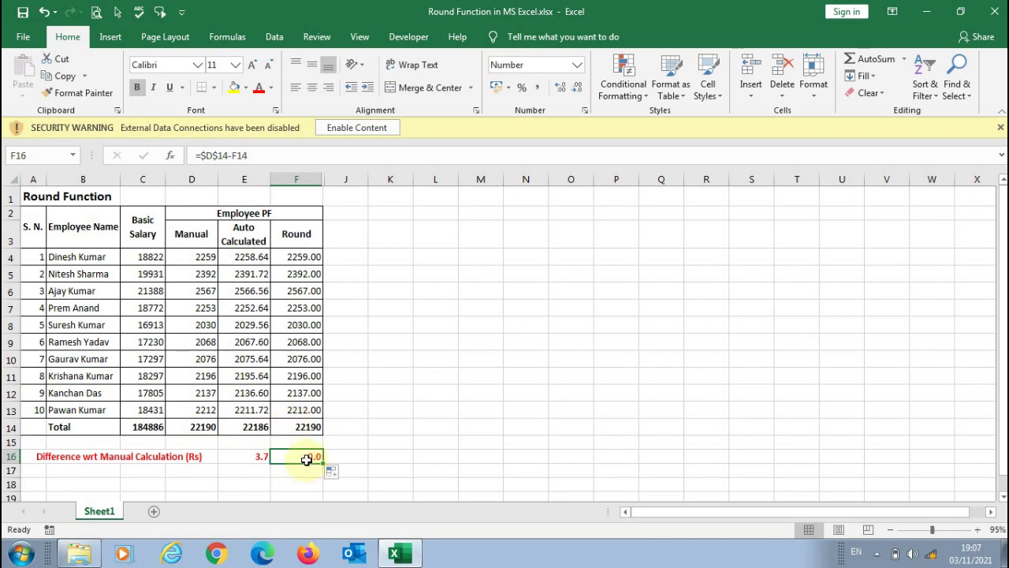
Unhide the rounding columns, hide Round column F, and begin =rou in G4.
{"action": "left_click_drag", "start_coordinate": [297, 179], "coordinate": [345, 179]}
{"action": "right_click", "coordinate": [339, 180]}
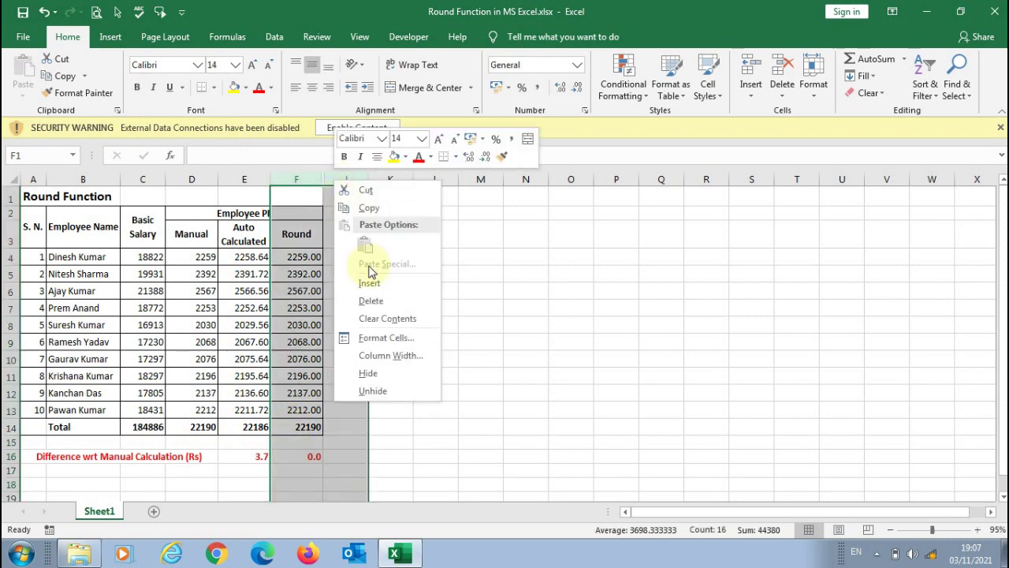
{"action": "left_click", "coordinate": [372, 392]}
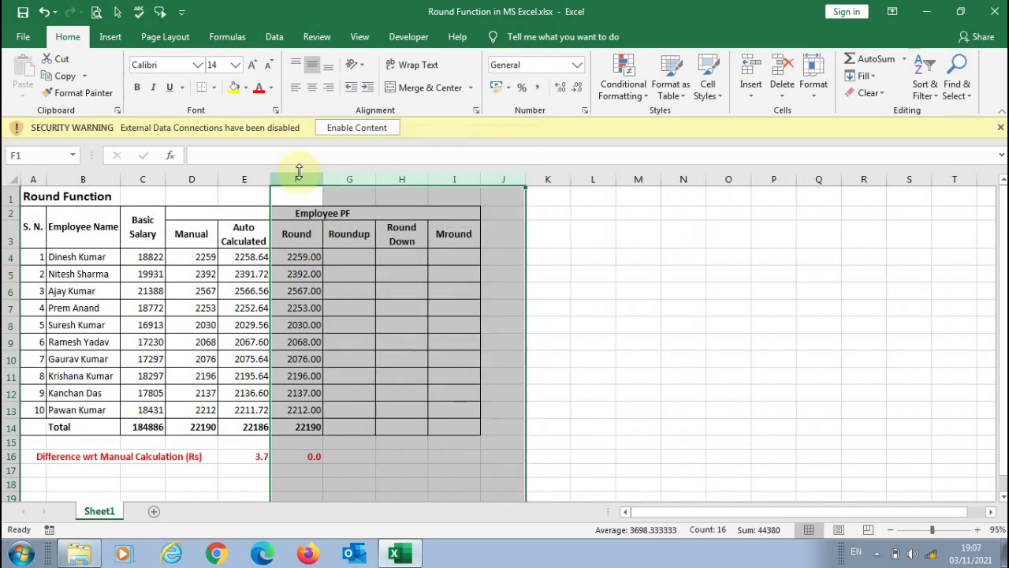
{"action": "left_click", "coordinate": [299, 179]}
{"action": "right_click", "coordinate": [299, 175]}
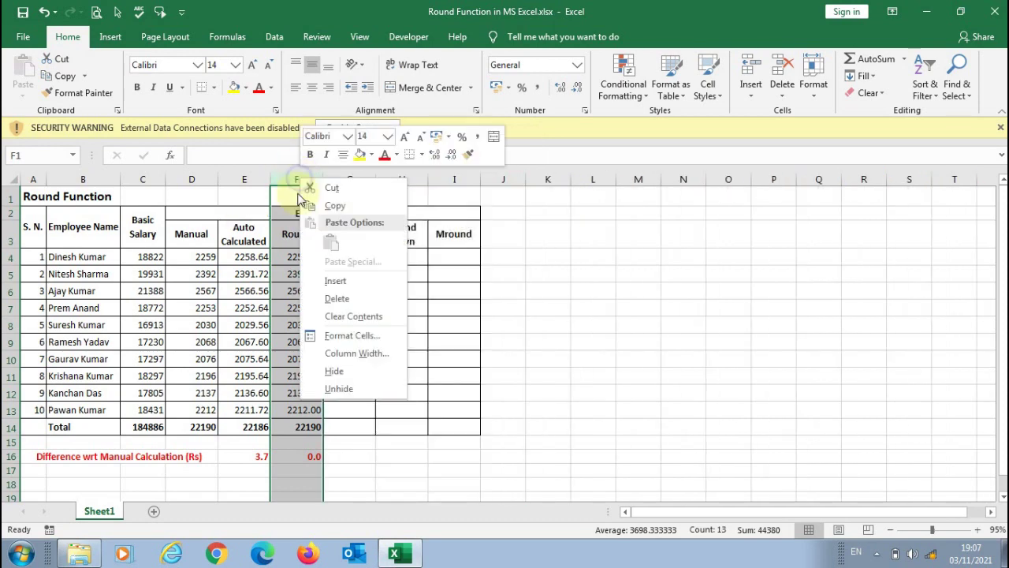
{"action": "left_click", "coordinate": [346, 374]}
{"action": "left_click", "coordinate": [284, 256]}
{"action": "type", "text": "=rou"}
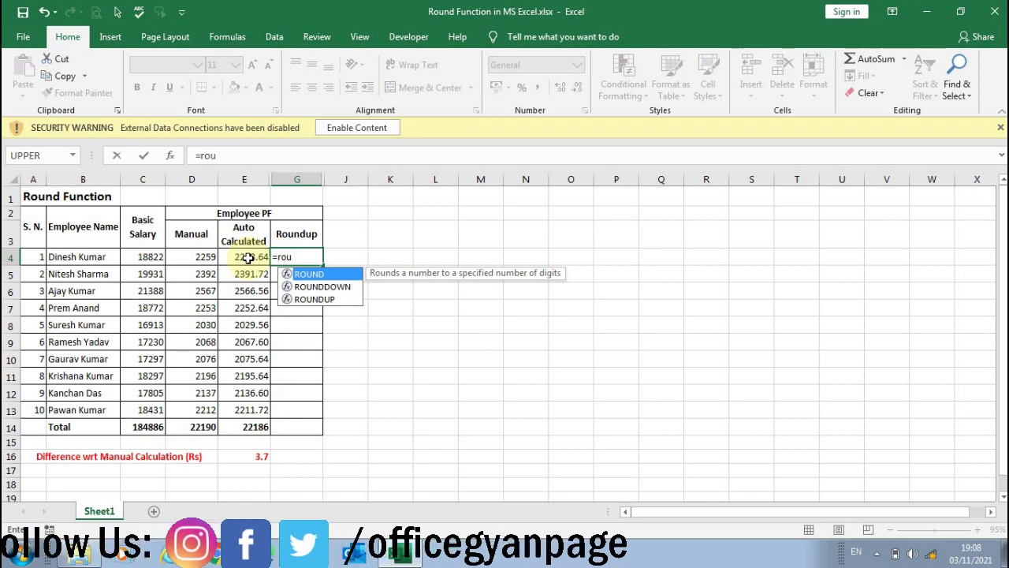
Complete =ROUNDUP(E4,0) in G4 via autocomplete, returning 2259.00.
{"action": "key", "text": "Down"}
{"action": "key", "text": "Down"}
{"action": "key", "text": "Tab"}
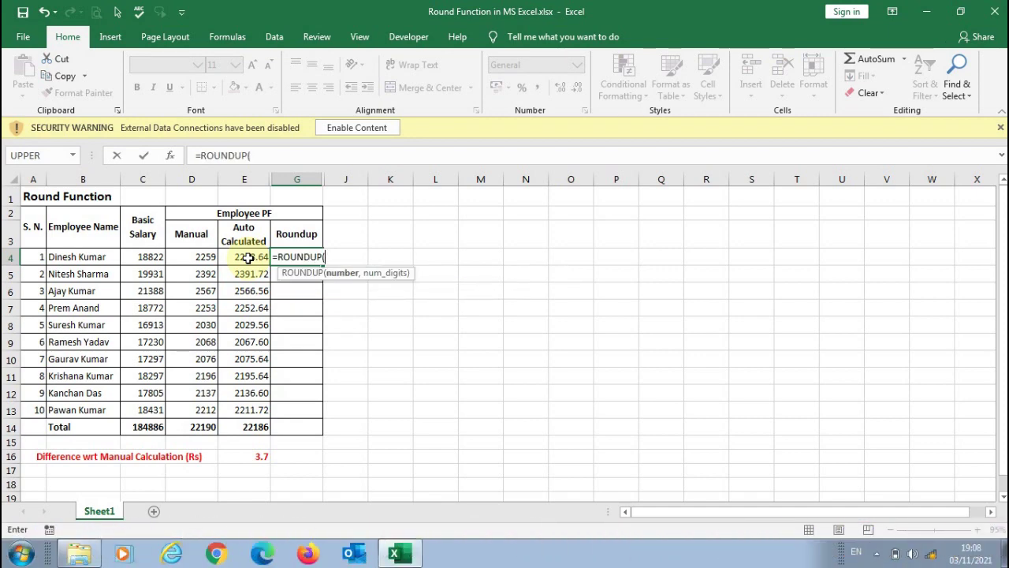
{"action": "left_click", "coordinate": [248, 258]}
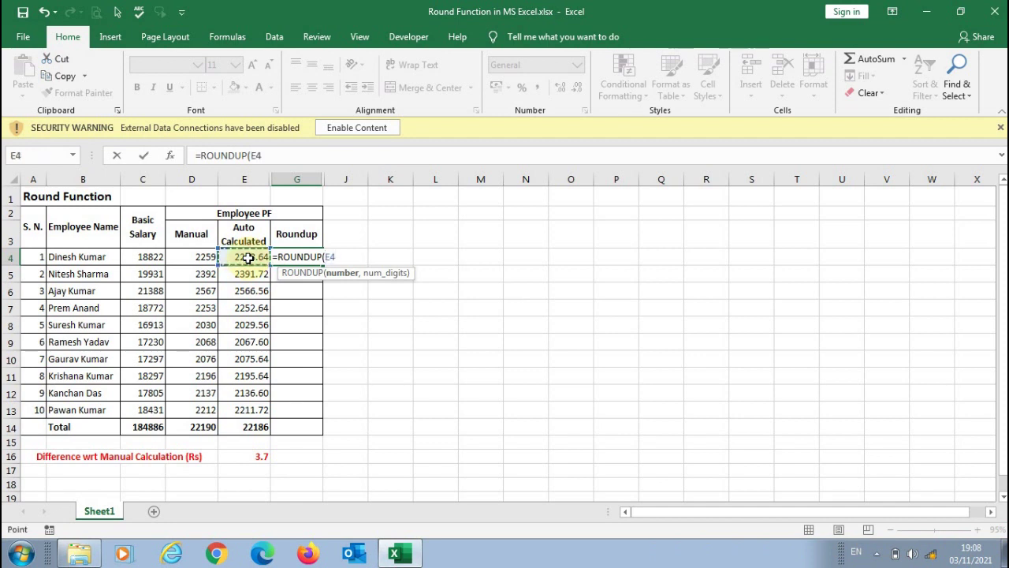
{"action": "type", "text": ",0"}
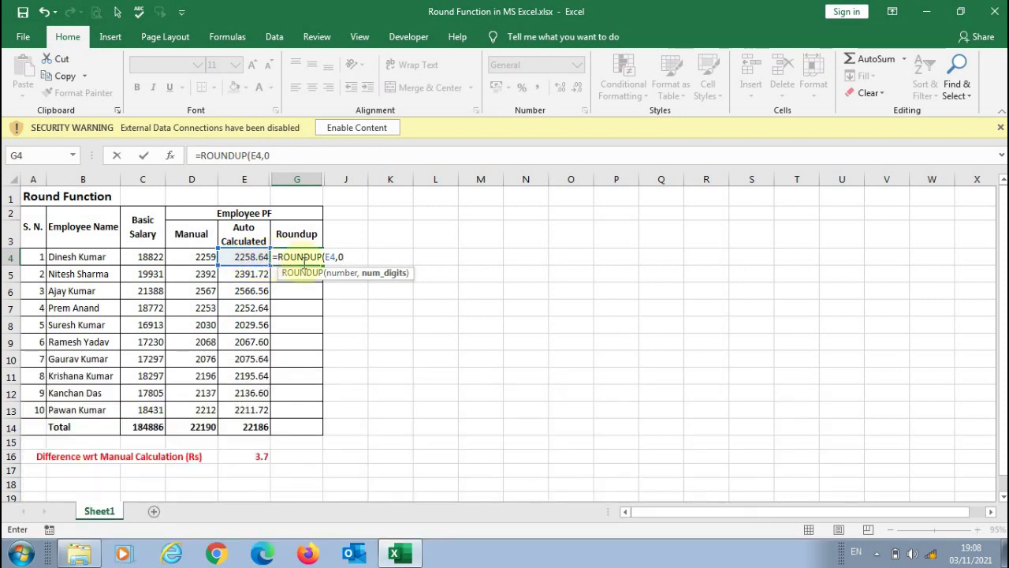
{"action": "type", "text": ")"}
{"action": "key", "text": "Return"}
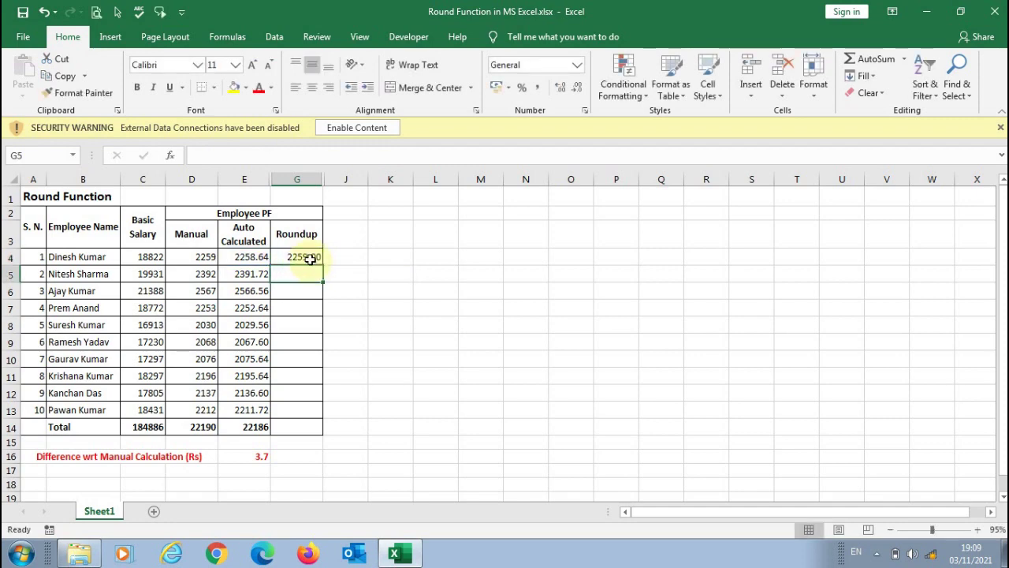
{"action": "left_click", "coordinate": [302, 260]}
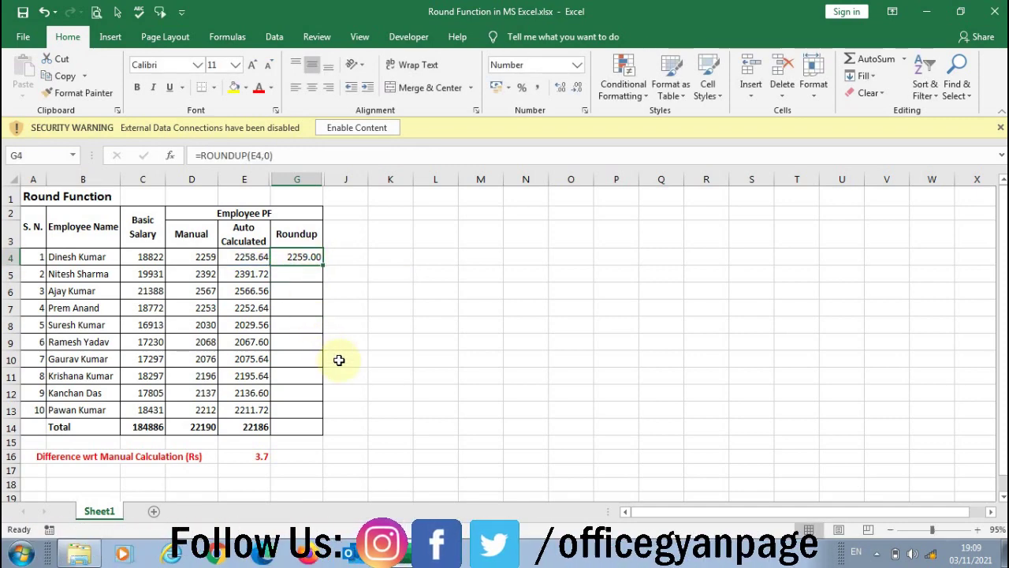
{"action": "left_click", "coordinate": [254, 257]}
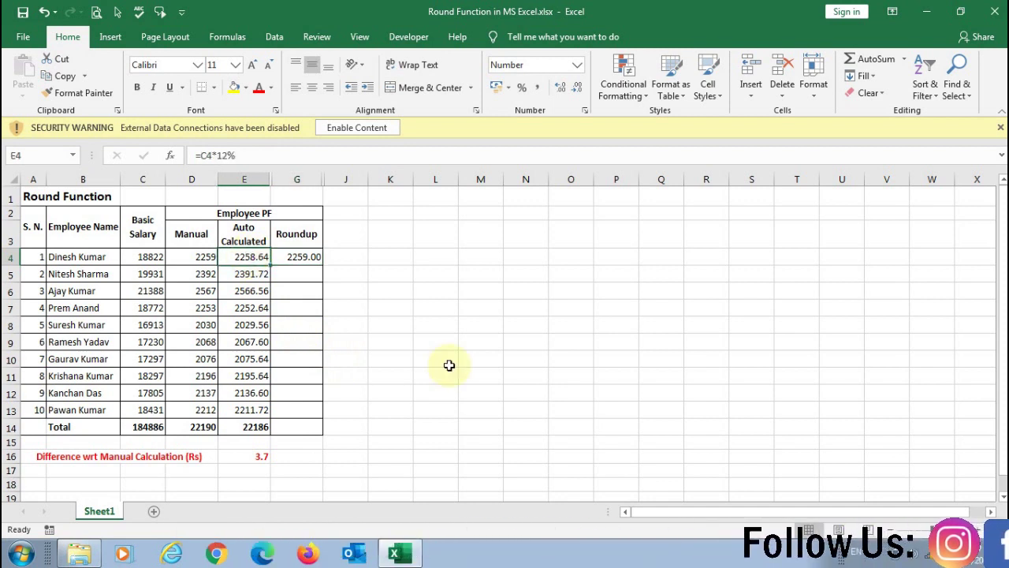
{"action": "type", "text": "22"}
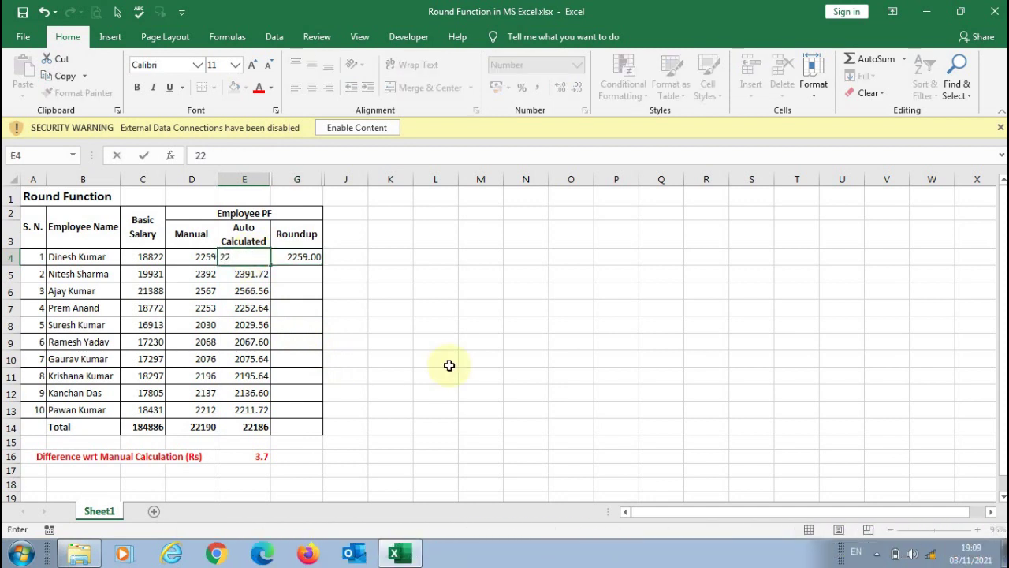
{"action": "type", "text": "58.01"}
{"action": "key", "text": "Return"}
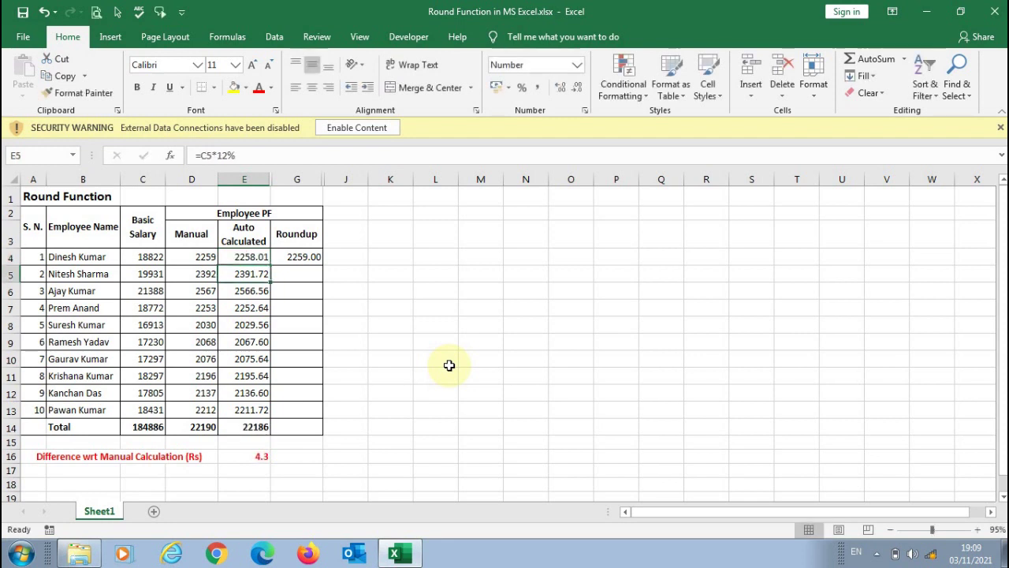
{"action": "left_click", "coordinate": [314, 256]}
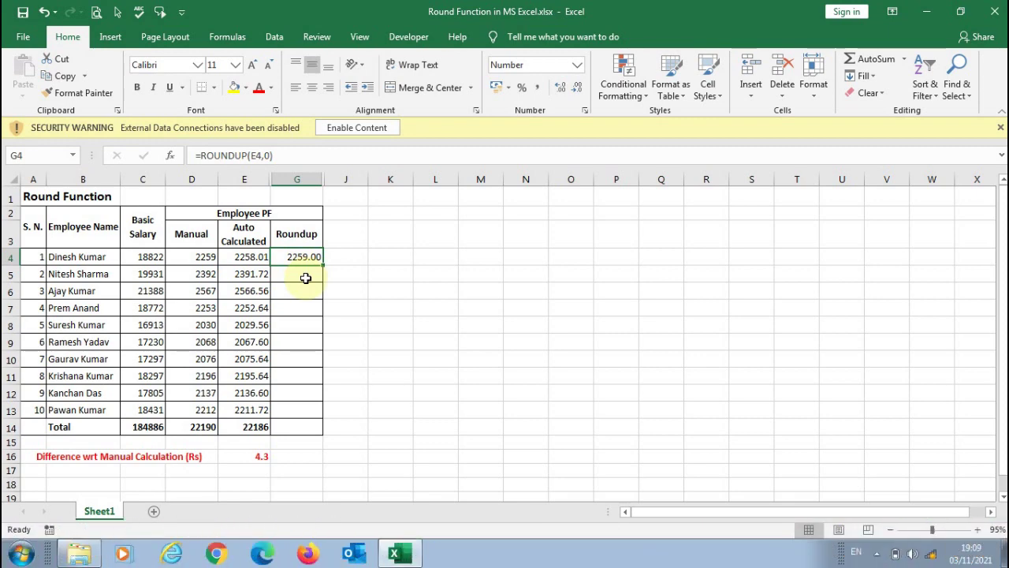
Change G4's ROUNDUP digits to -1, then -2, rounding up to tens and hundreds.
{"action": "left_click", "coordinate": [268, 154]}
{"action": "key", "text": "BackSpace"}
{"action": "type", "text": "-1"}
{"action": "key", "text": "Return"}
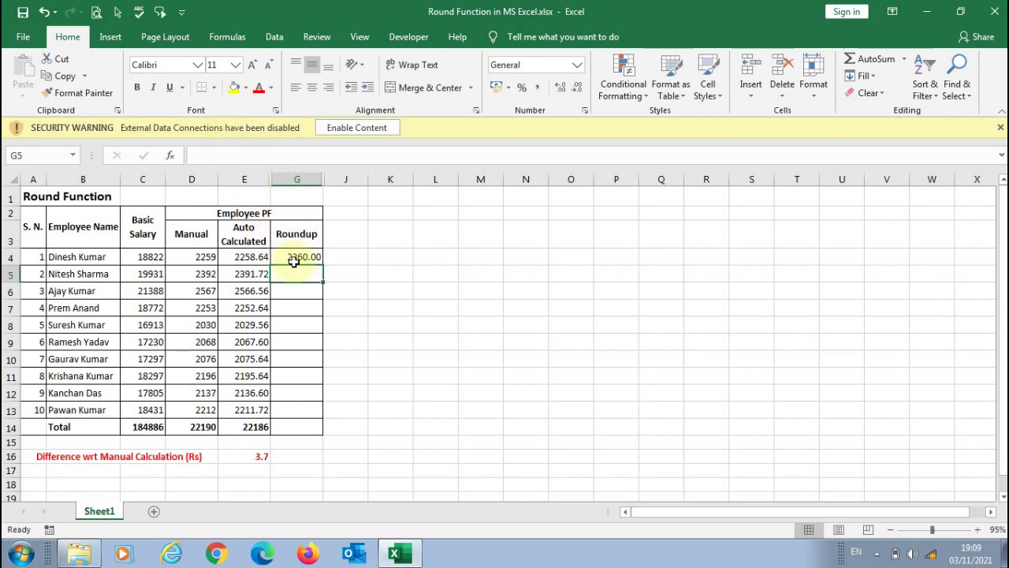
{"action": "left_click", "coordinate": [294, 256]}
{"action": "left_click", "coordinate": [273, 155]}
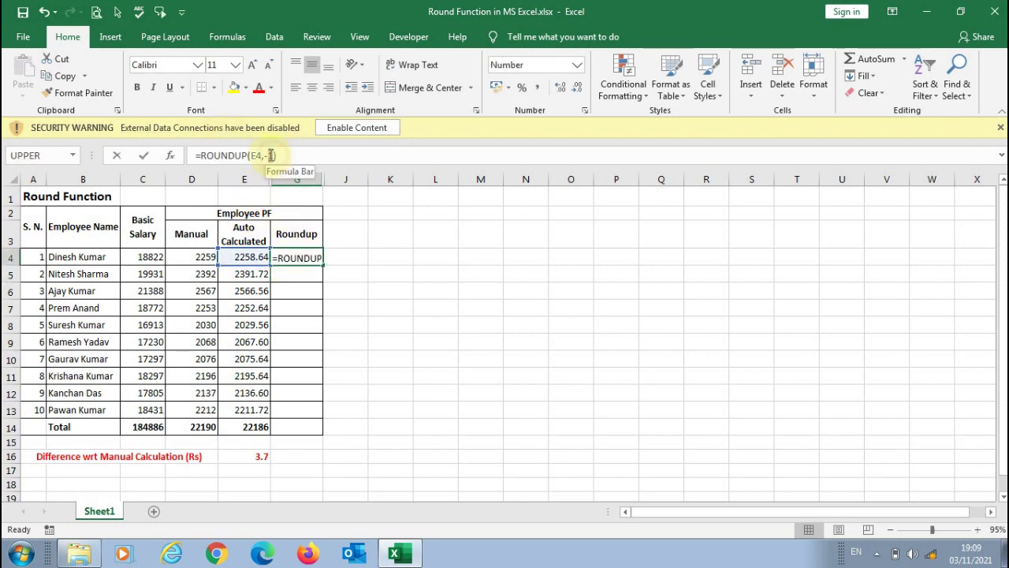
{"action": "key", "text": "BackSpace"}
{"action": "type", "text": "2"}
{"action": "key", "text": "Return"}
Change G4's digits to -3, then -4, rounding up to thousands and ten thousands.
{"action": "left_click", "coordinate": [298, 256]}
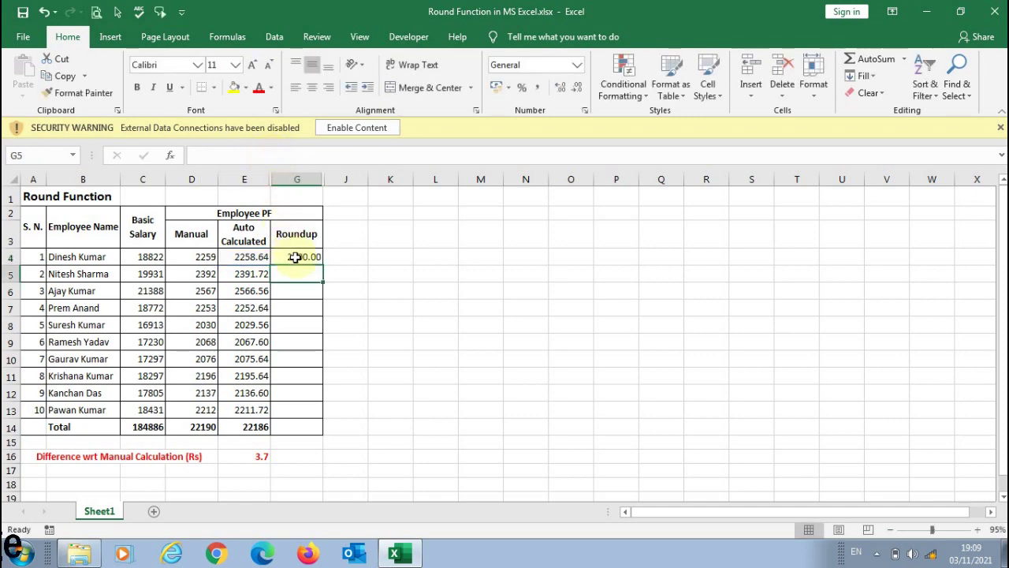
{"action": "left_click", "coordinate": [273, 155]}
{"action": "key", "text": "BackSpace"}
{"action": "type", "text": "3"}
{"action": "key", "text": "Return"}
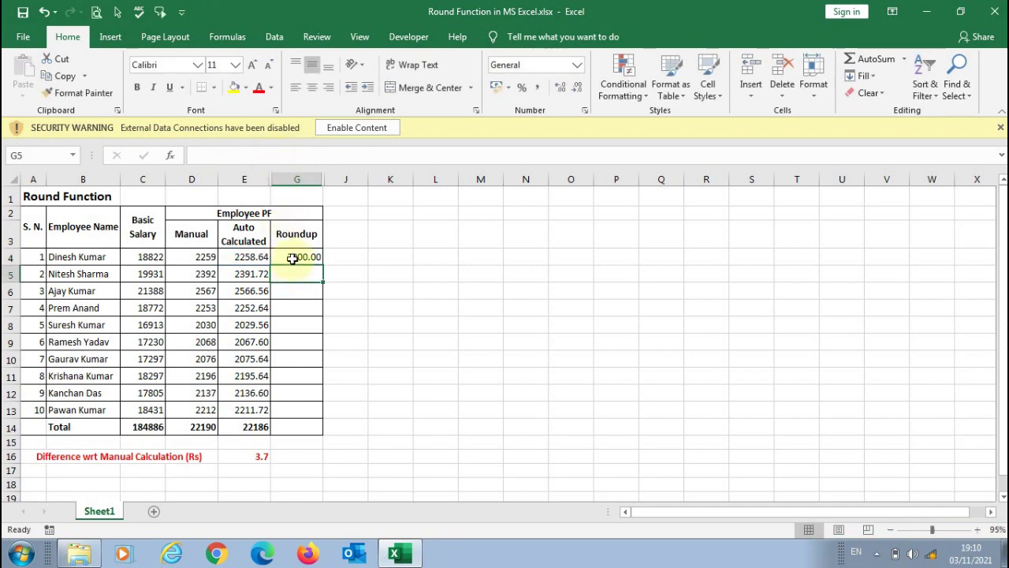
{"action": "left_click", "coordinate": [293, 257]}
{"action": "left_click", "coordinate": [273, 156]}
{"action": "key", "text": "BackSpace"}
{"action": "type", "text": "4,-4)"}
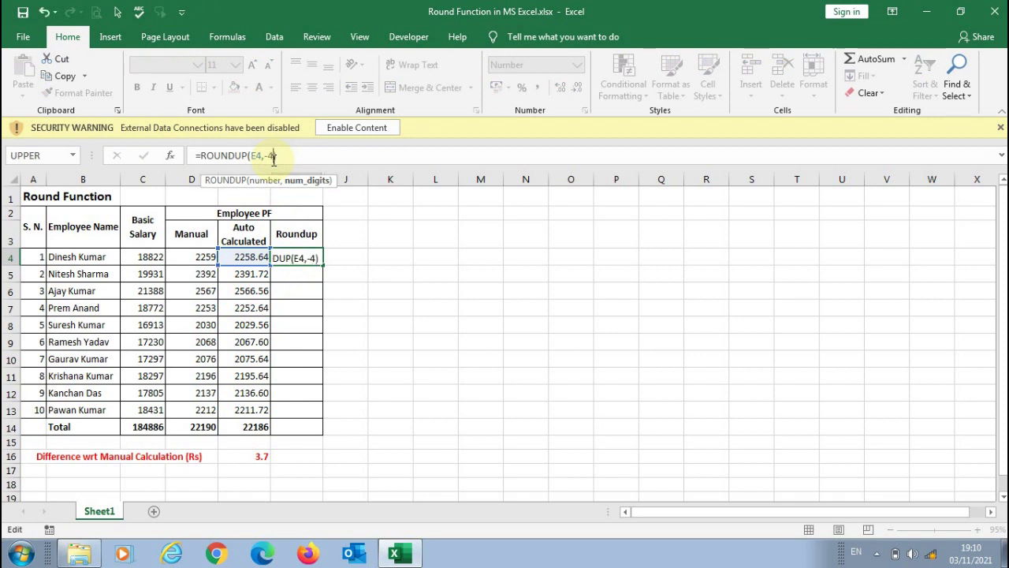
{"action": "key", "text": "Return"}
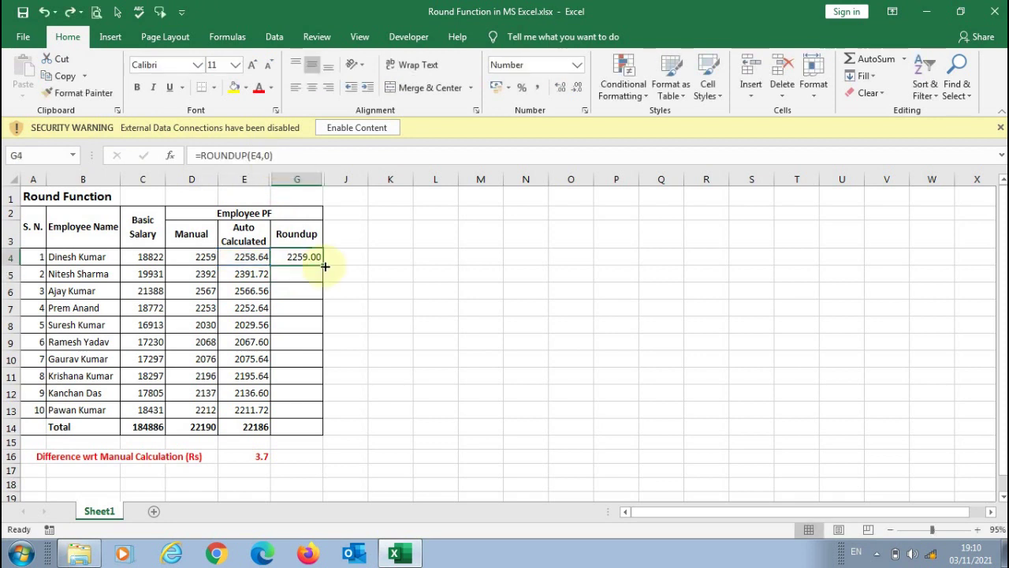
Fill G4's formula down to G13 and copy the total and difference into G14 and G16.
{"action": "left_click_drag", "start_coordinate": [325, 267], "coordinate": [307, 412]}
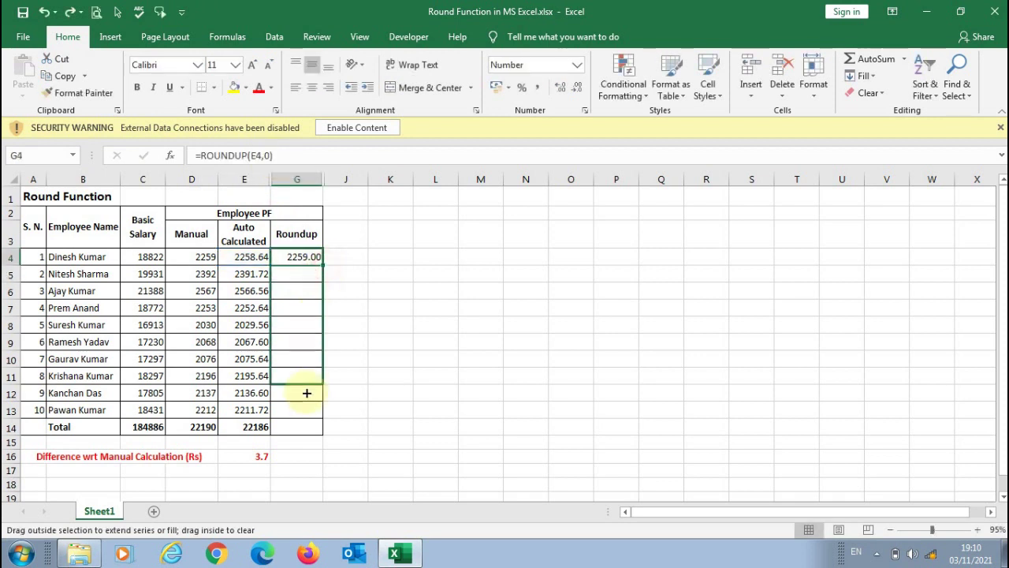
{"action": "left_click", "coordinate": [259, 457]}
{"action": "left_click", "coordinate": [256, 426]}
{"action": "left_click_drag", "start_coordinate": [271, 435], "coordinate": [315, 428]}
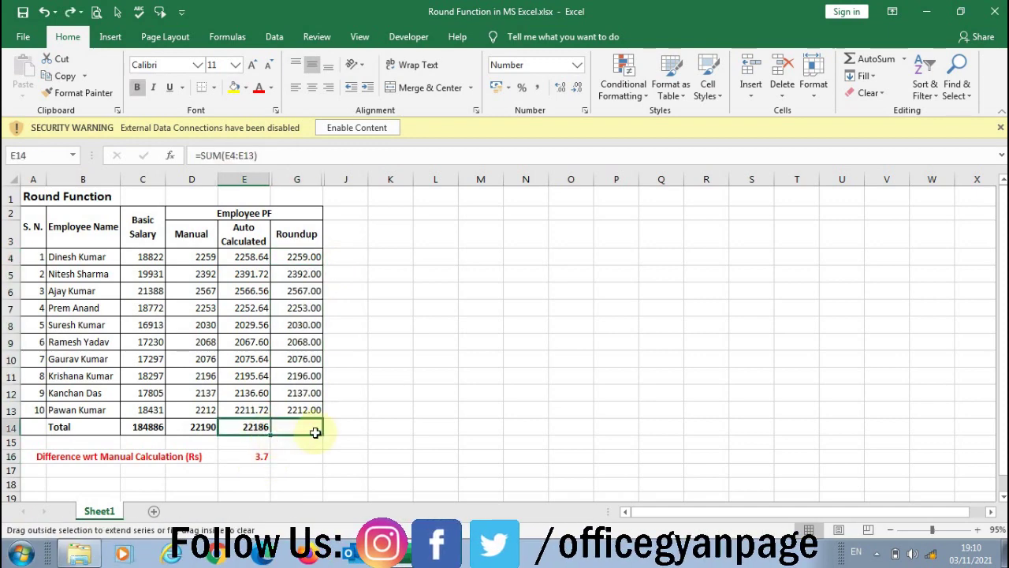
{"action": "left_click", "coordinate": [259, 457]}
{"action": "left_click_drag", "start_coordinate": [272, 465], "coordinate": [315, 458]}
{"action": "left_click", "coordinate": [298, 455]}
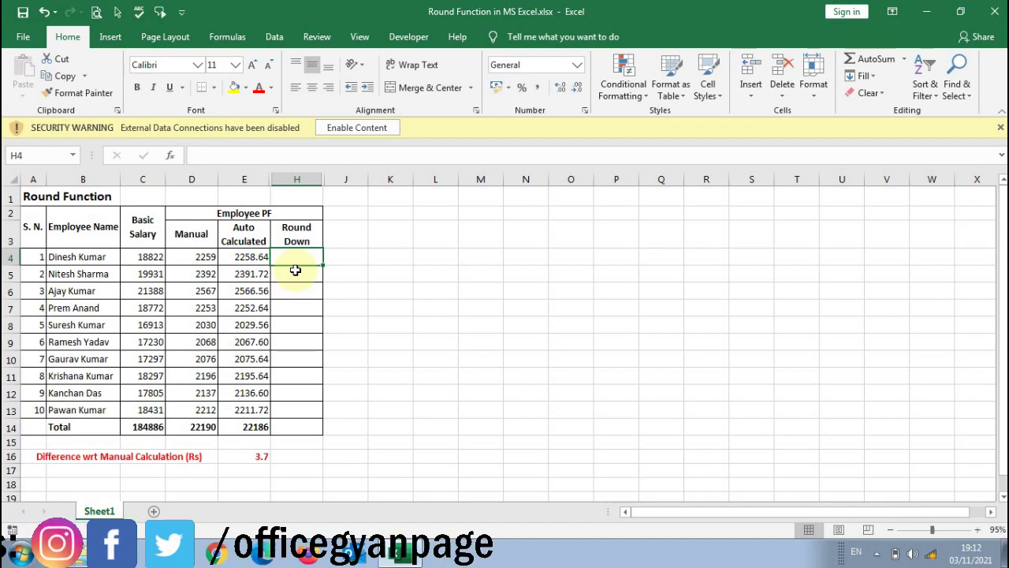
Enter a ROUNDDOWN formula on E4 in H4, chosen via autocomplete.
{"action": "type", "text": "=r"}
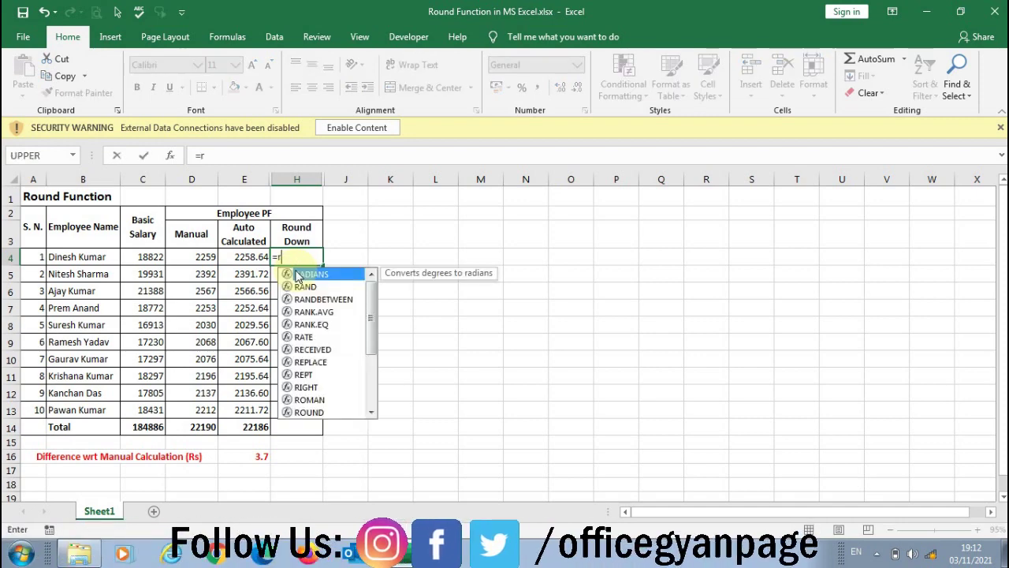
{"action": "type", "text": "o"}
{"action": "key", "text": "Down"}
{"action": "key", "text": "Down"}
{"action": "key", "text": "Tab"}
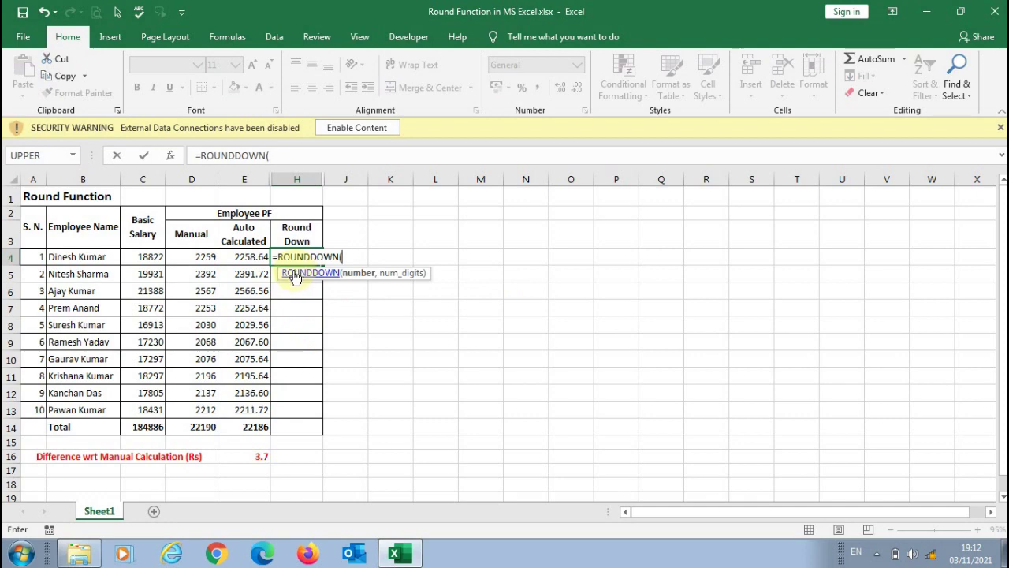
{"action": "left_click", "coordinate": [251, 258]}
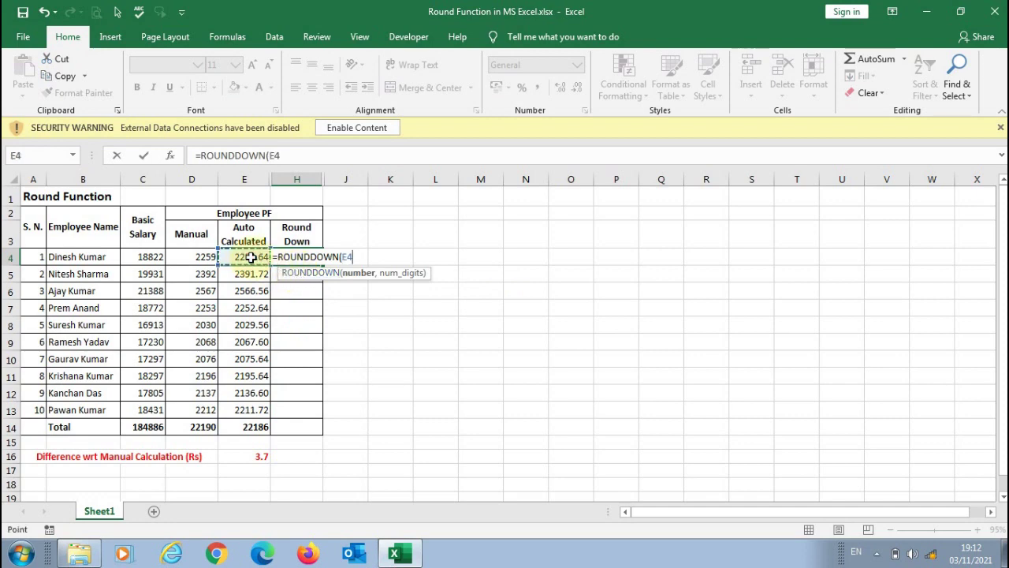
{"action": "type", "text": ",0"}
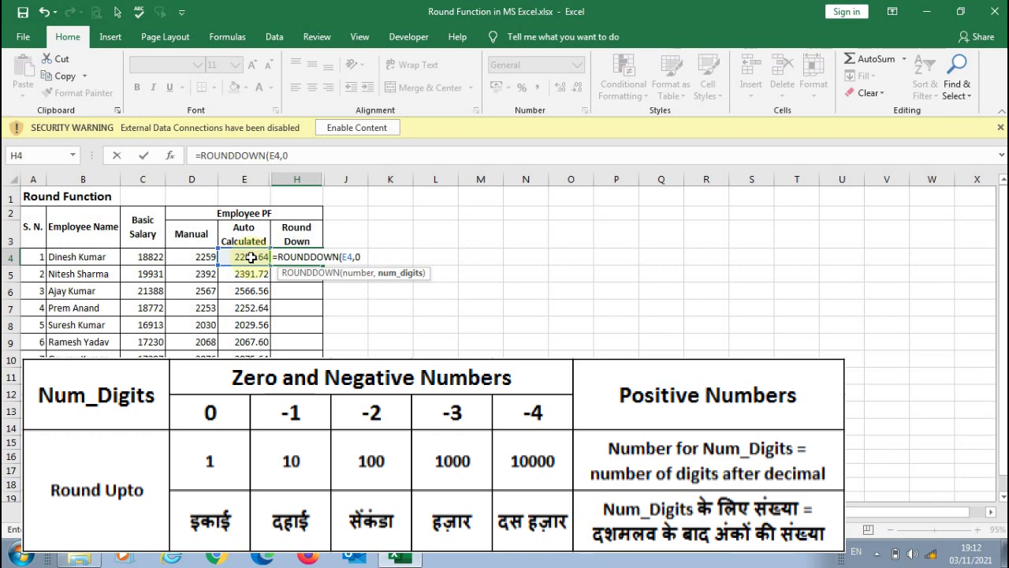
{"action": "type", "text": ")"}
{"action": "key", "text": "Return"}
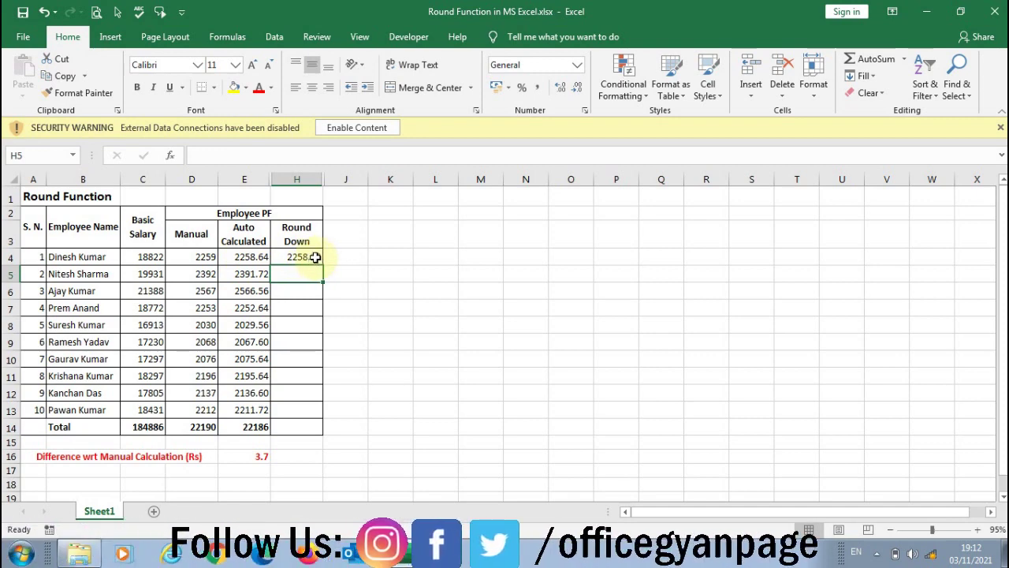
Change H4's digits argument to round down to the nearest ten.
{"action": "left_click", "coordinate": [316, 257]}
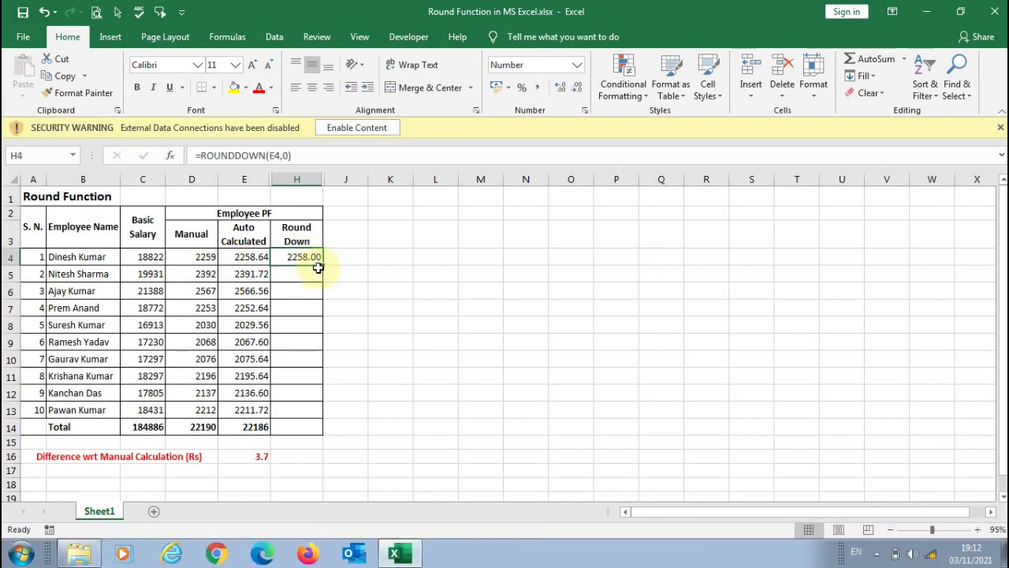
{"action": "left_click", "coordinate": [288, 155]}
{"action": "key", "text": "BackSpace"}
{"action": "type", "text": "-1"}
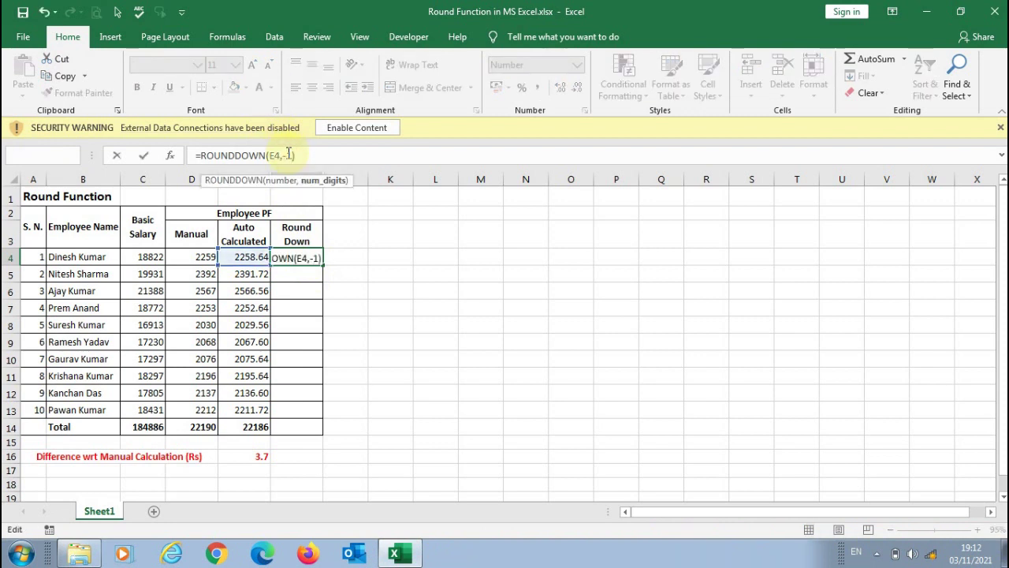
{"action": "key", "text": "Return"}
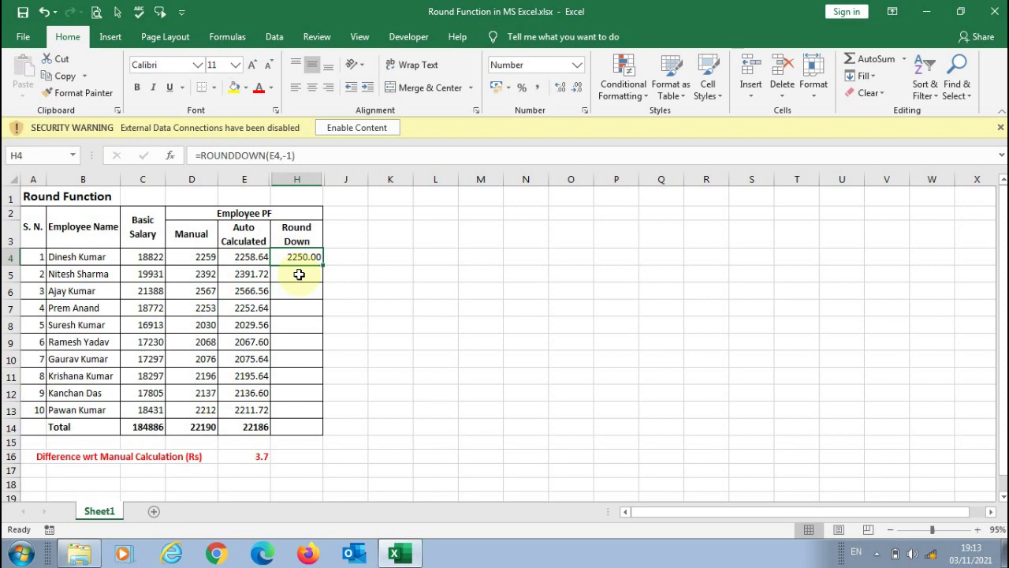
Fill H4's formula down to H13 and extend the E14 total into the Round Down column.
{"action": "left_click_drag", "start_coordinate": [322, 265], "coordinate": [311, 432]}
{"action": "left_click", "coordinate": [258, 427]}
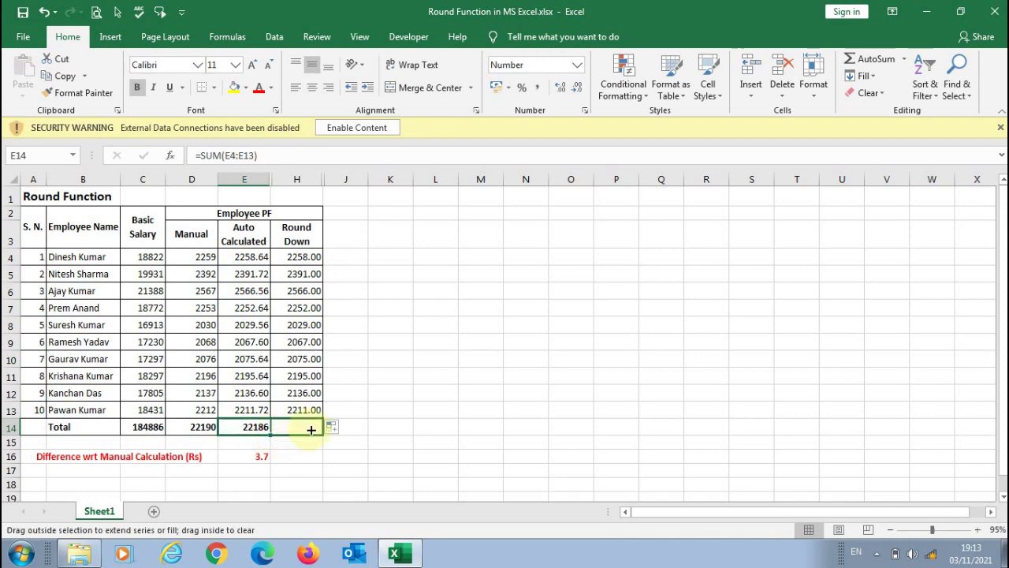
{"action": "key", "text": "Right"}
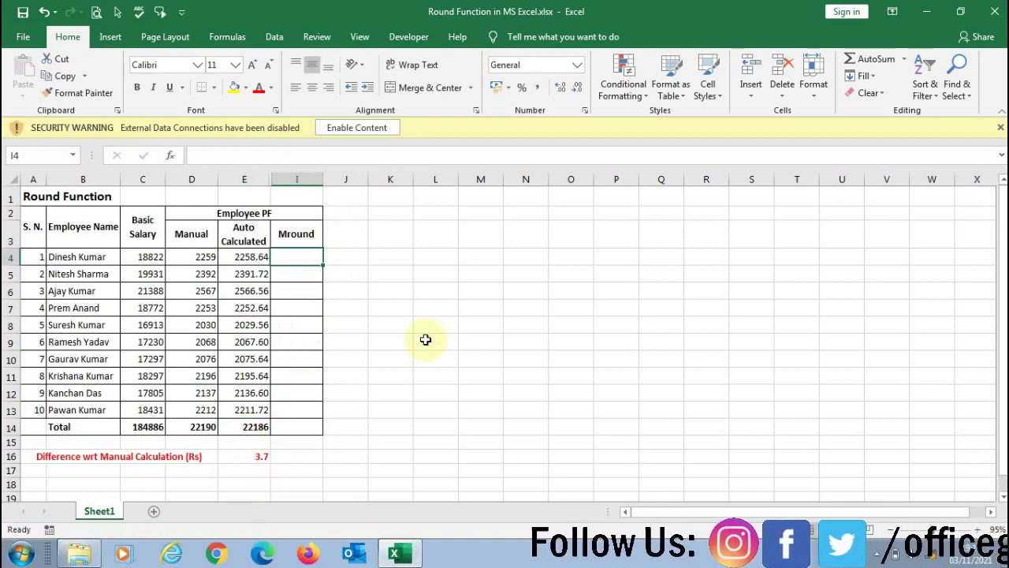
Enter =MROUND(E4,2) in I4 so the first PF rounds to 2258.
{"action": "type", "text": "="}
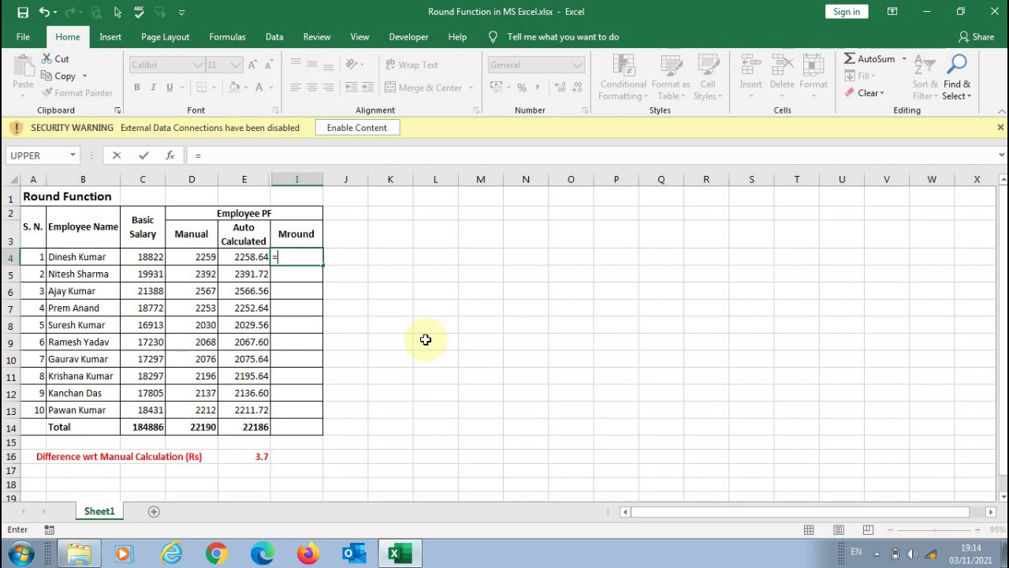
{"action": "type", "text": "m"}
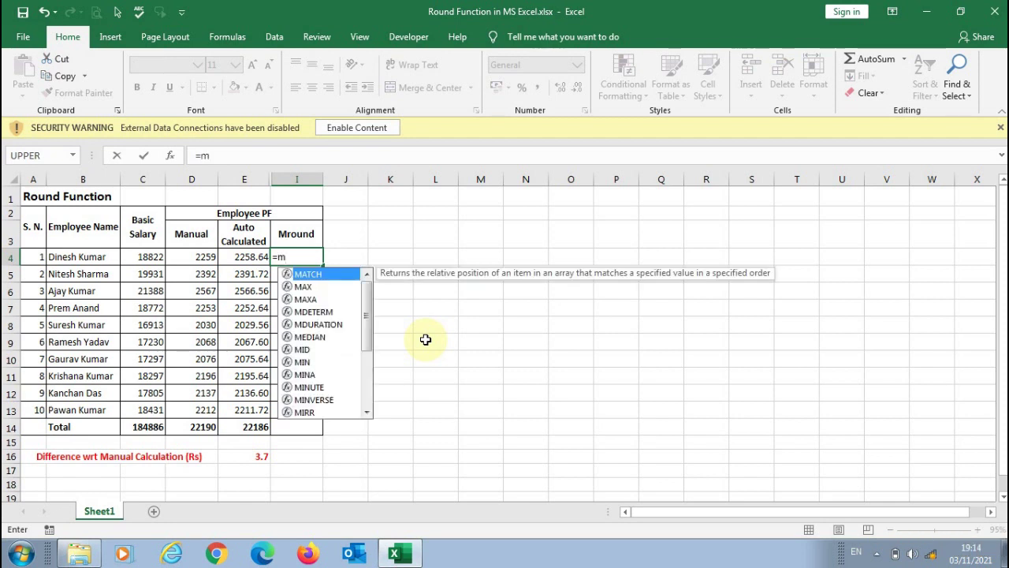
{"action": "type", "text": "rou"}
{"action": "key", "text": "Tab"}
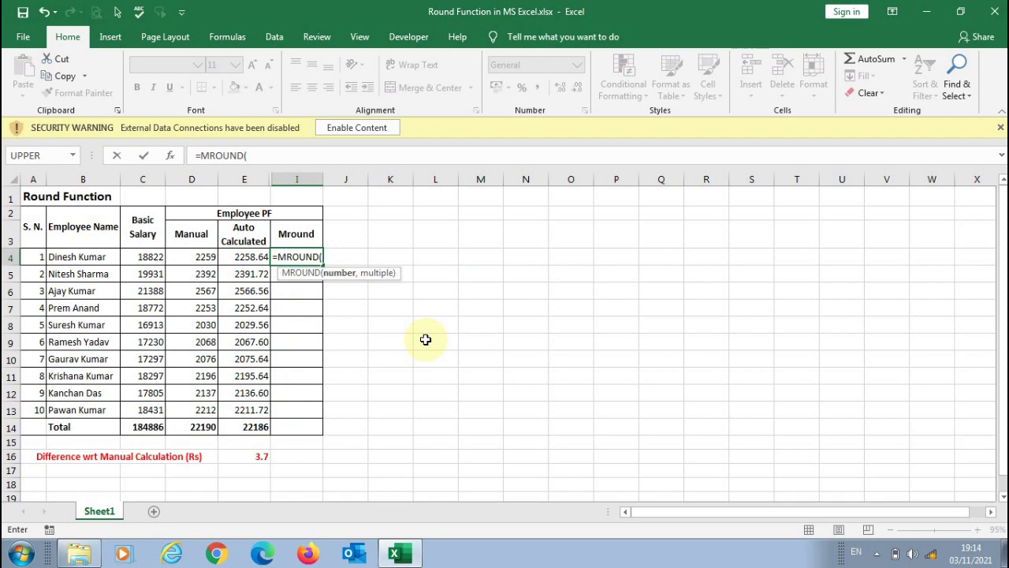
{"action": "left_click", "coordinate": [249, 257]}
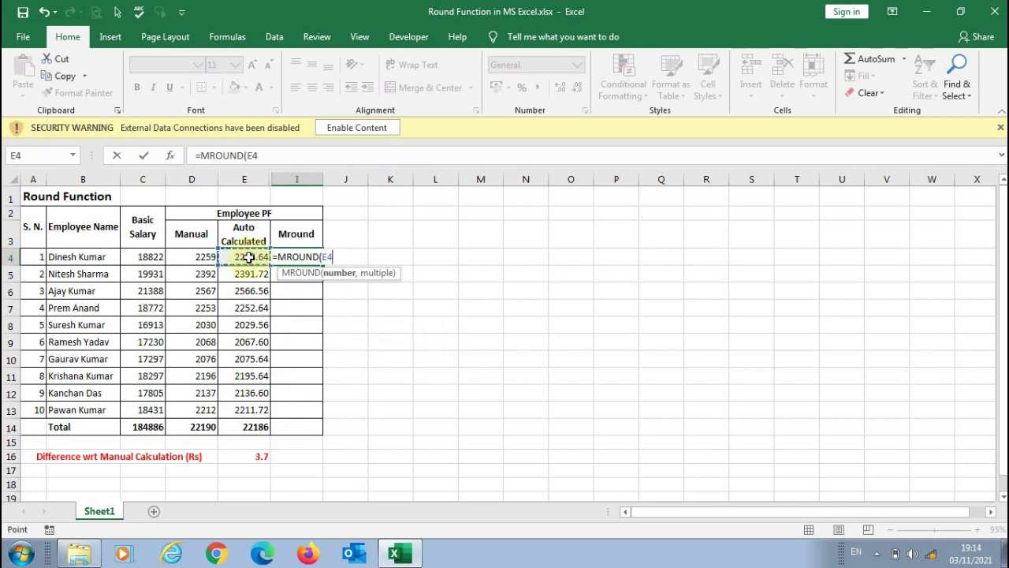
{"action": "type", "text": ",2"}
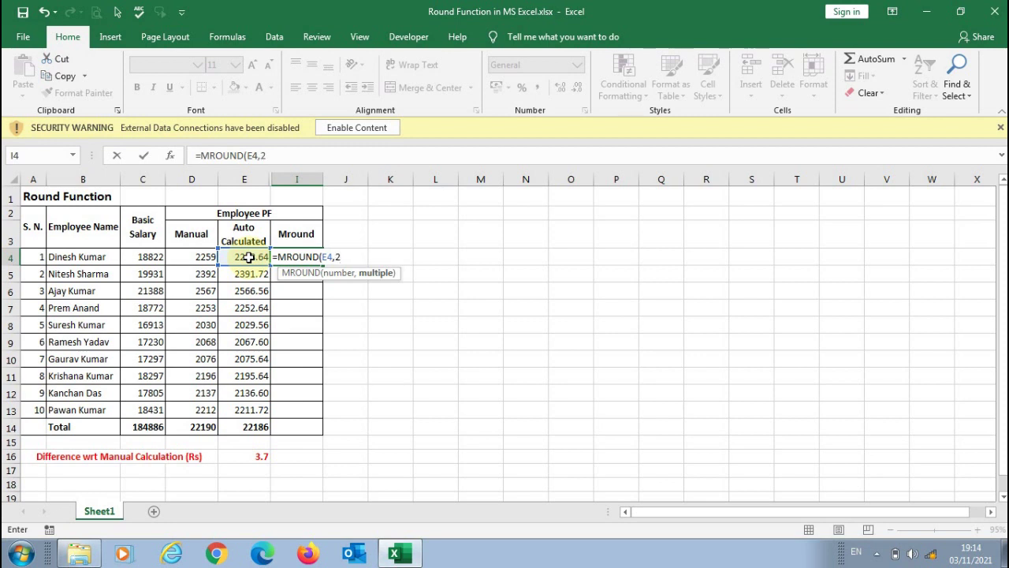
{"action": "type", "text": ")"}
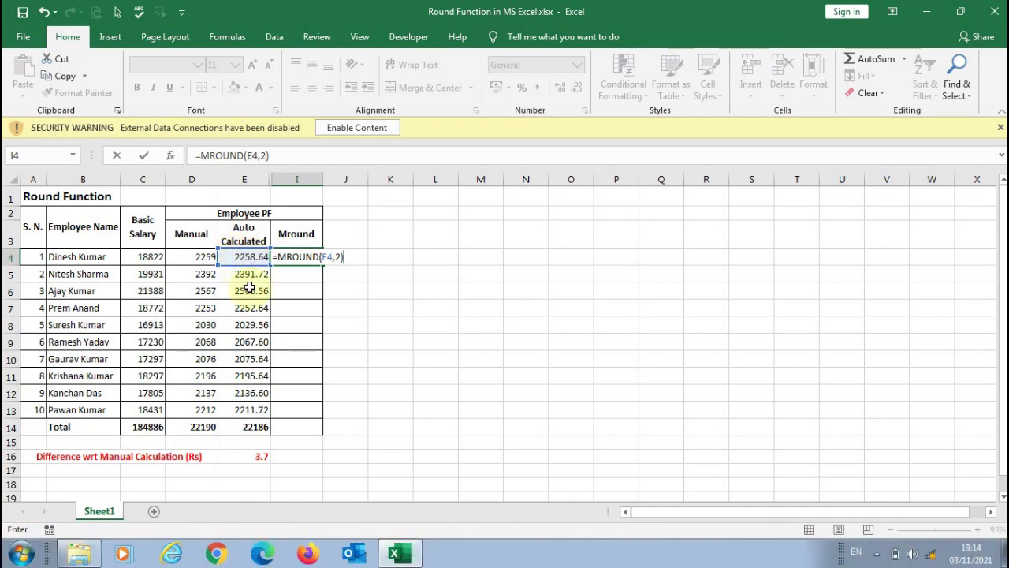
{"action": "key", "text": "Return"}
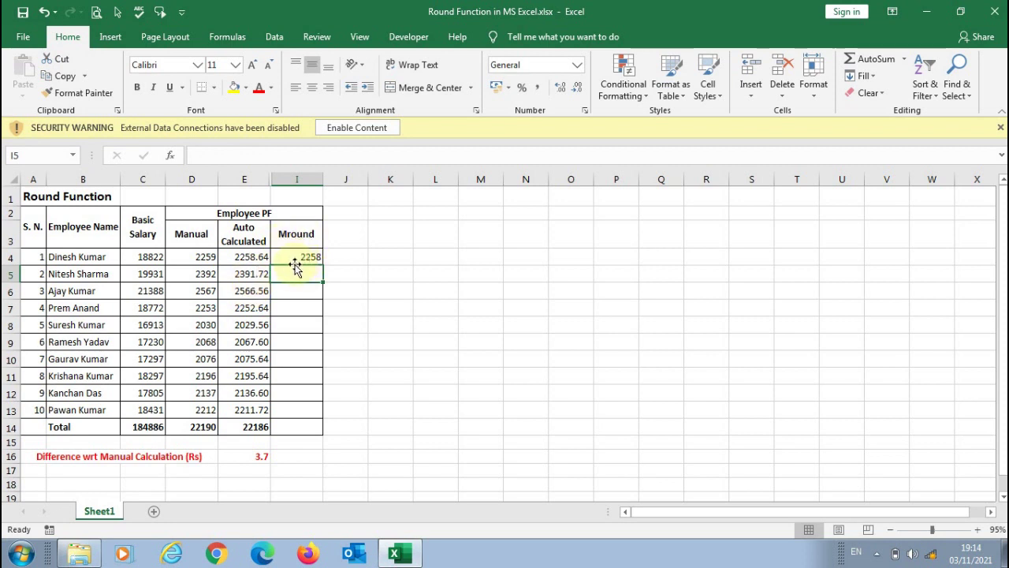
Change I4's MROUND multiple to 5, then to 25, so it shows 2250.
{"action": "left_click", "coordinate": [298, 258]}
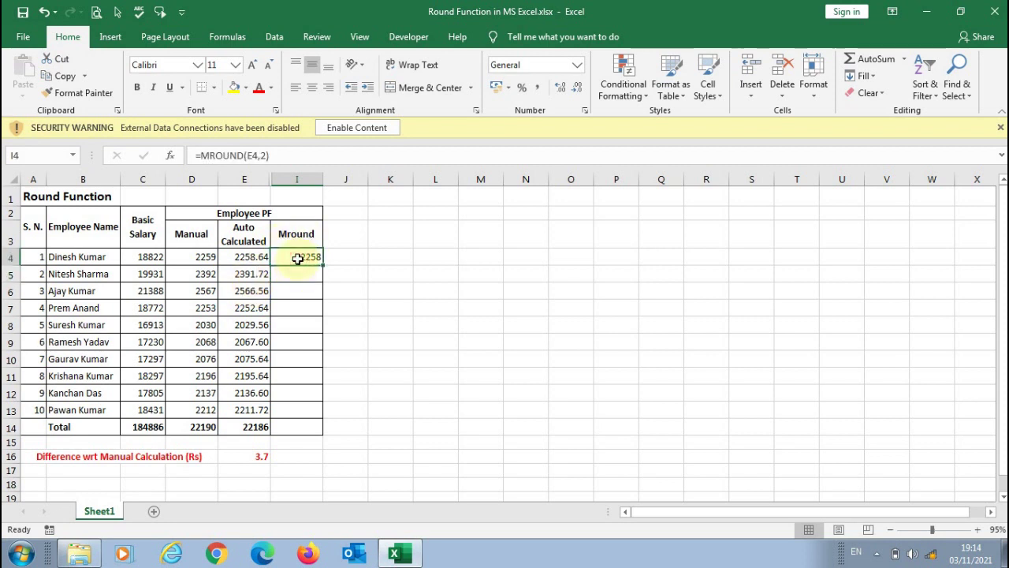
{"action": "left_click", "coordinate": [264, 155]}
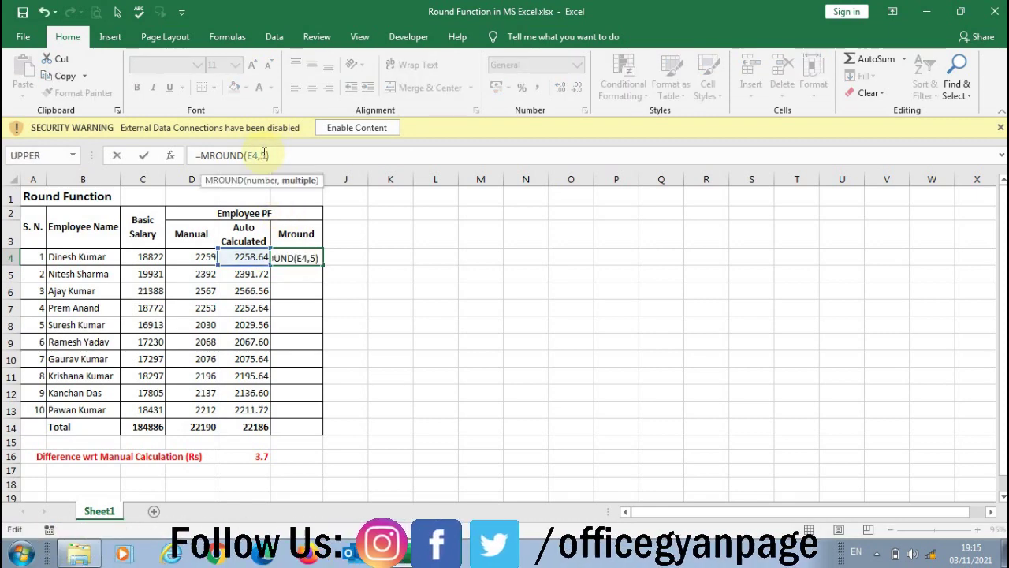
{"action": "key", "text": "Return"}
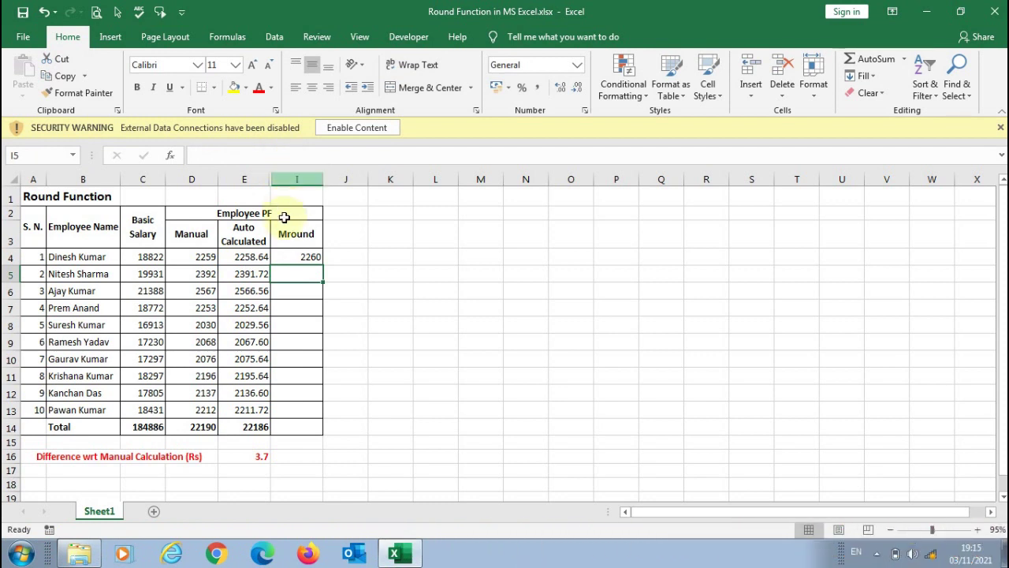
{"action": "left_click", "coordinate": [291, 256]}
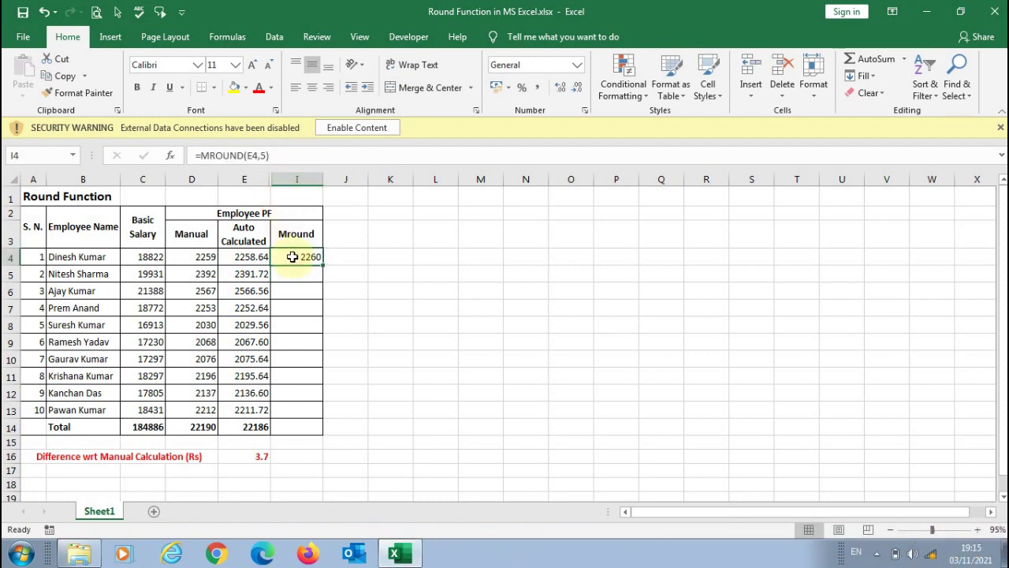
{"action": "double_click", "coordinate": [263, 155]}
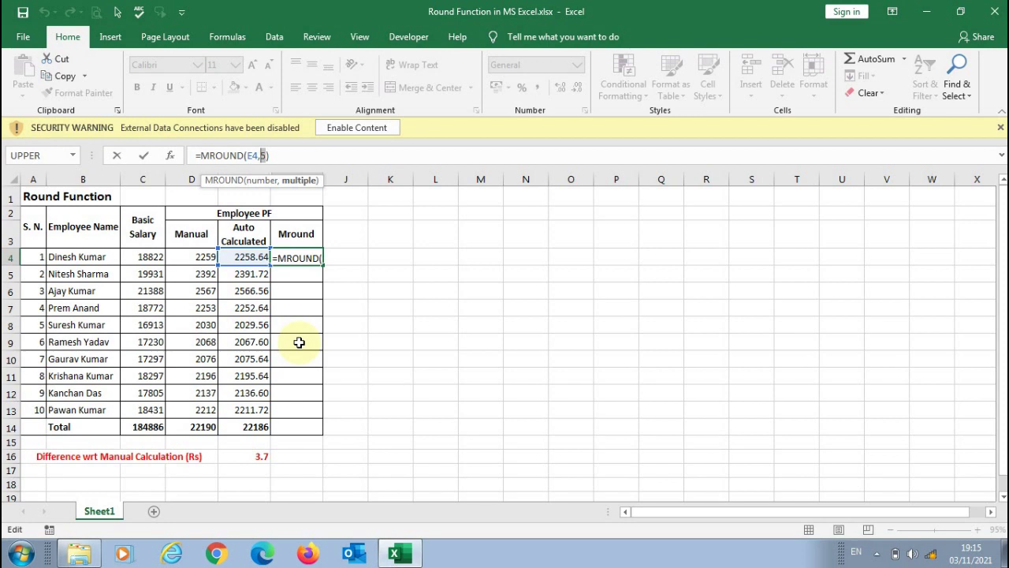
{"action": "type", "text": "2)"}
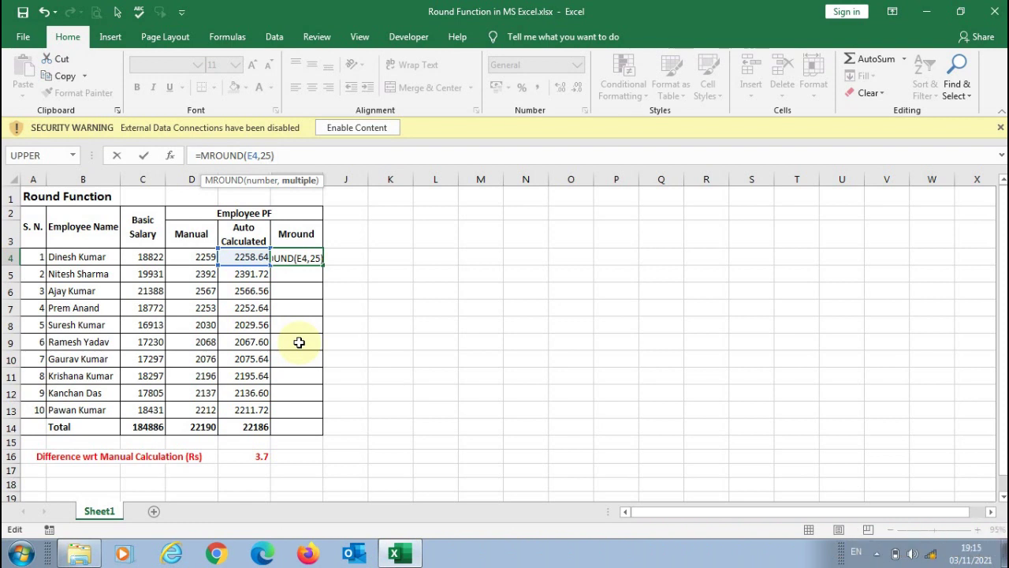
{"action": "key", "text": "Return"}
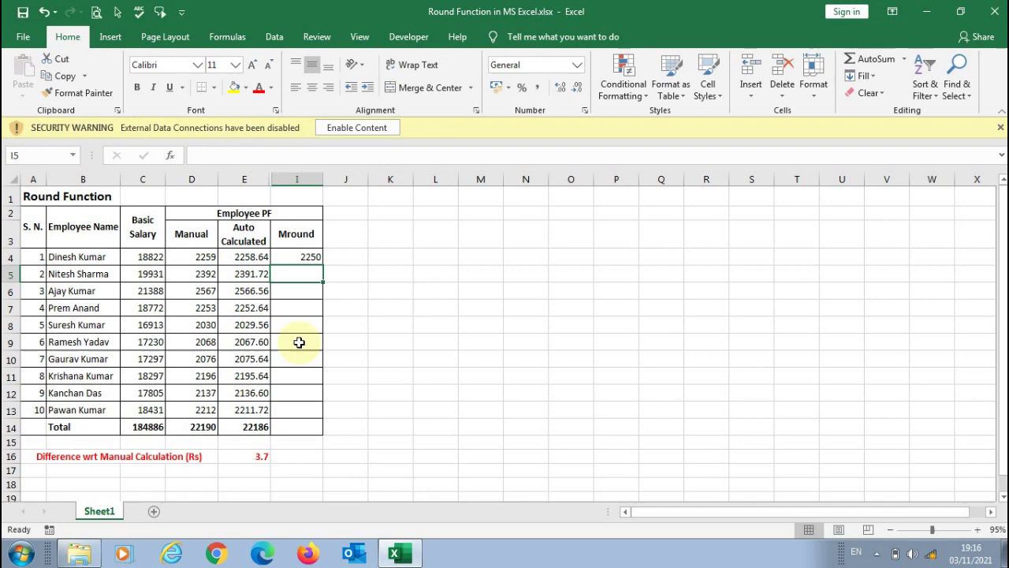
Change I4's formula to =MROUND(E4,100) to round to the nearest 100.
{"action": "left_click", "coordinate": [253, 256]}
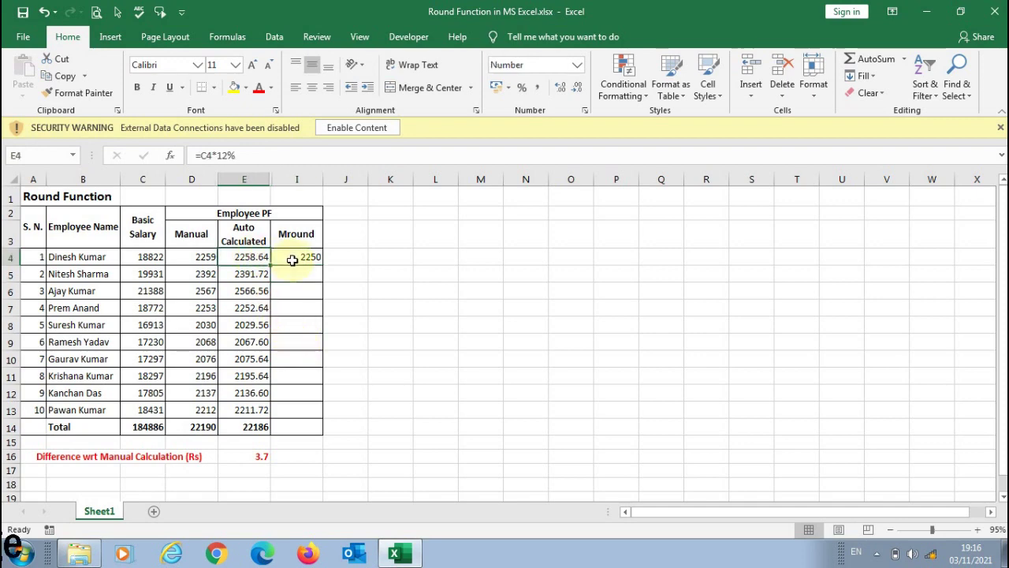
{"action": "left_click", "coordinate": [298, 259]}
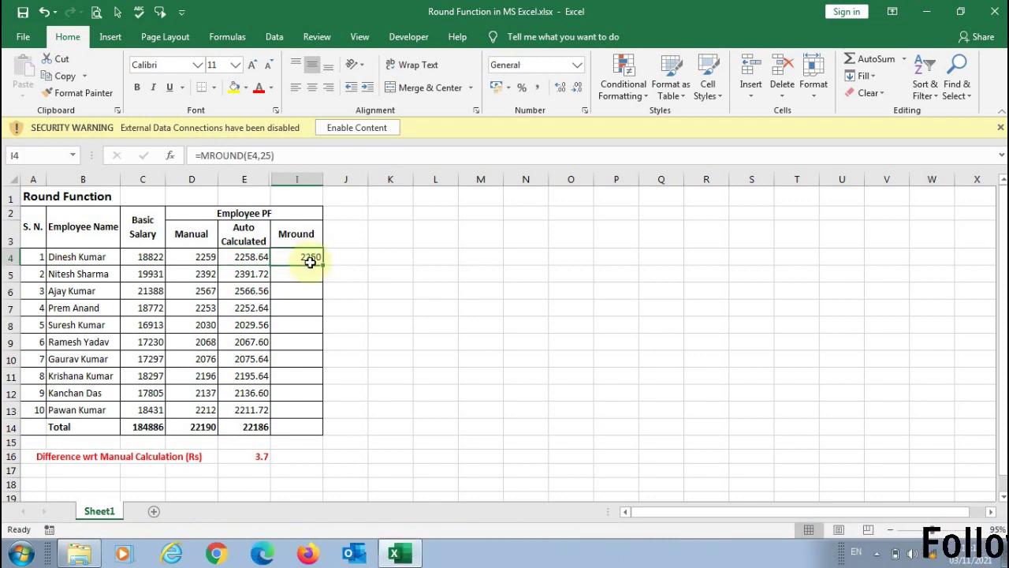
{"action": "double_click", "coordinate": [267, 155]}
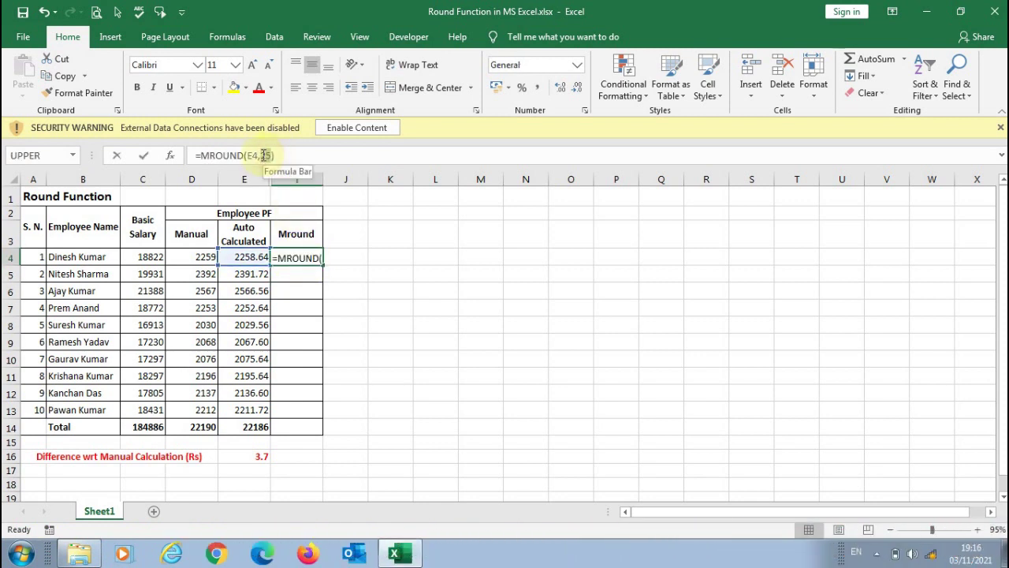
{"action": "type", "text": "100"}
{"action": "key", "text": "ctrl+Return"}
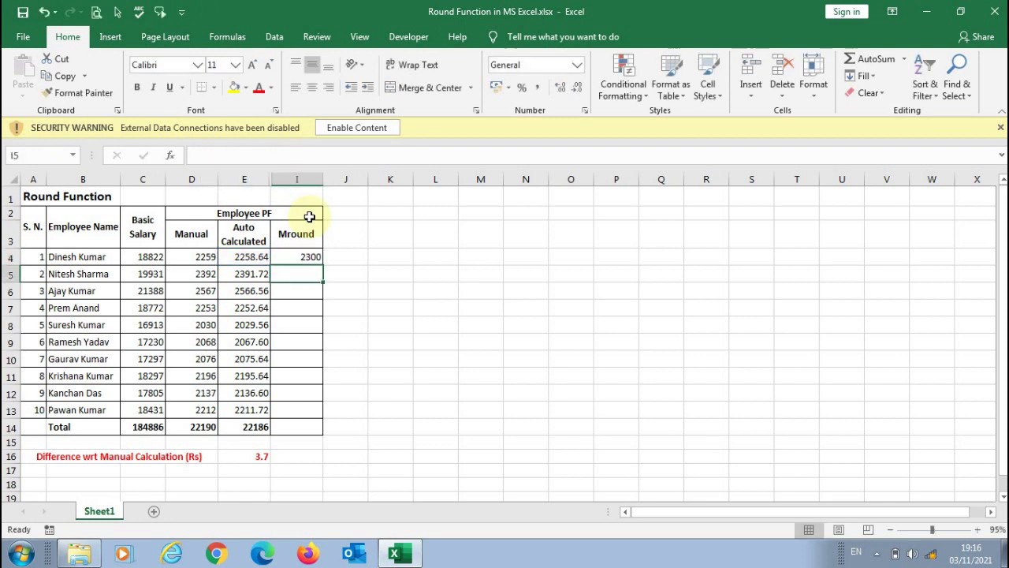
Fill the MROUND formula from I4 down to I13 for all ten employees.
{"action": "left_click_drag", "start_coordinate": [323, 266], "coordinate": [322, 410]}
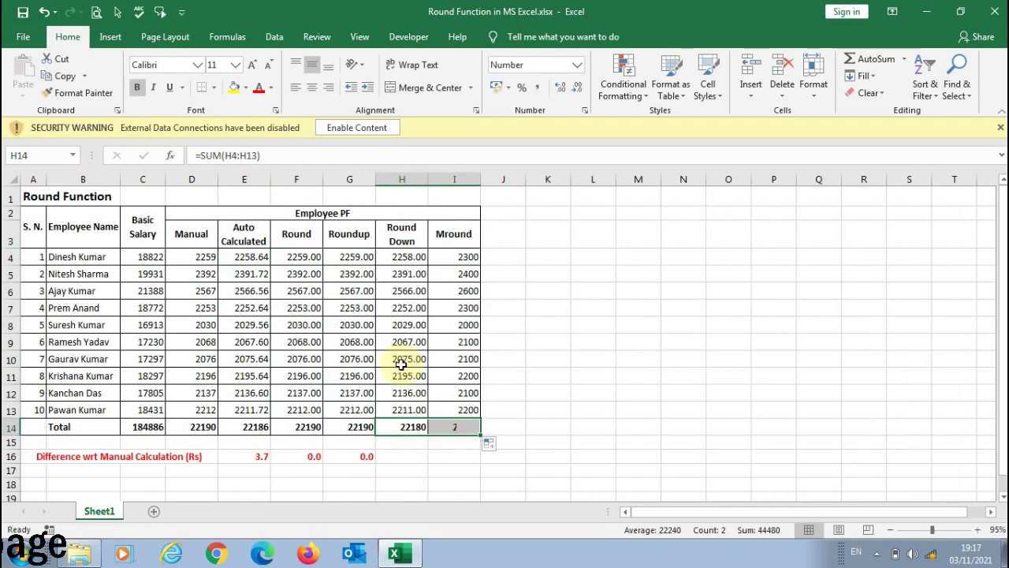
{"action": "left_click", "coordinate": [356, 327]}
{"action": "left_click", "coordinate": [283, 241]}
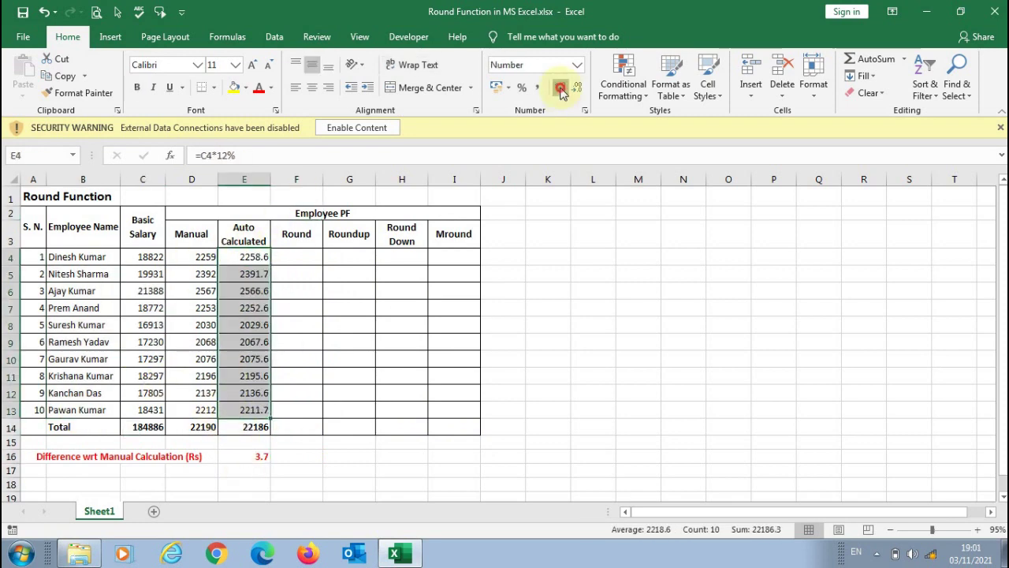
{"action": "left_click", "coordinate": [234, 257]}
{"action": "type", "text": ",0)"}
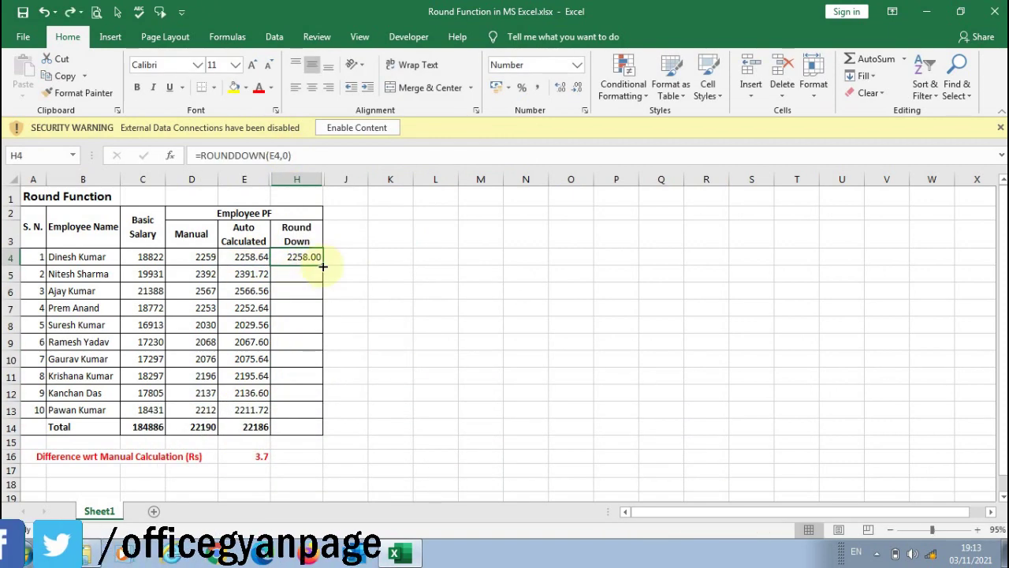
{"action": "type", "text": "MROUND("}
{"action": "left_click", "coordinate": [249, 257]}
{"action": "type", "text": ",25)"}
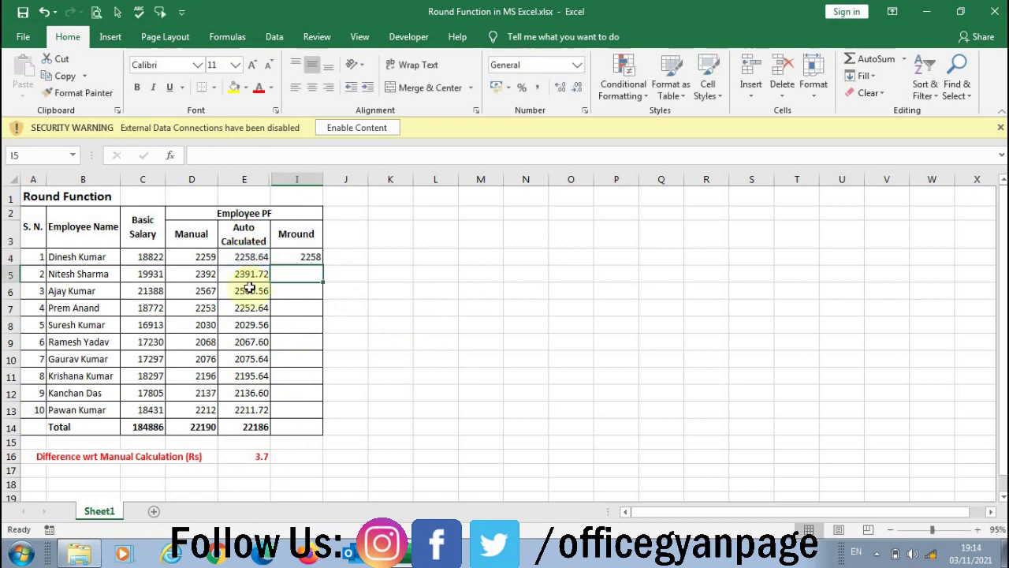
{"action": "key", "text": "Return"}
{"action": "left_click", "coordinate": [281, 155]}
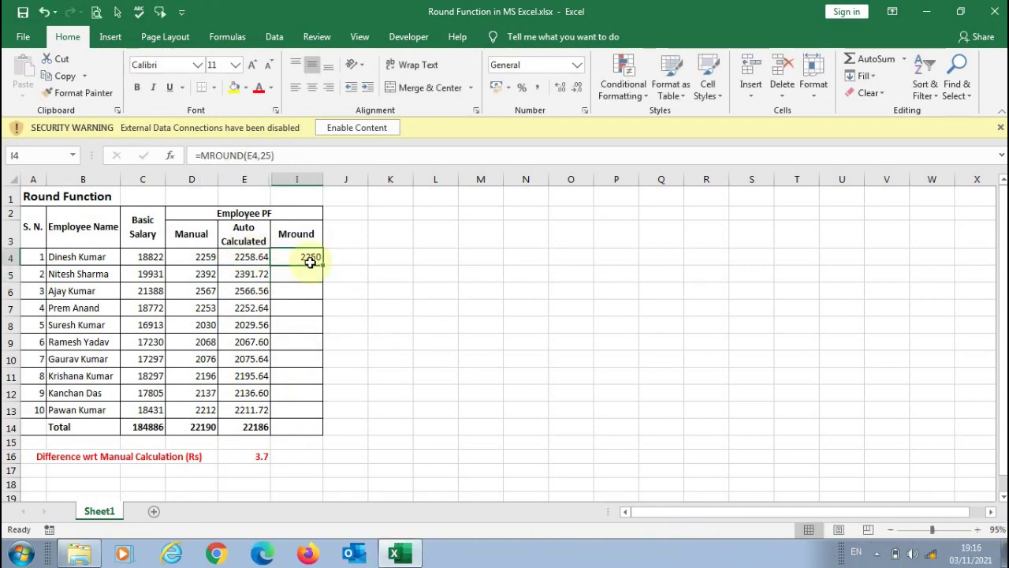